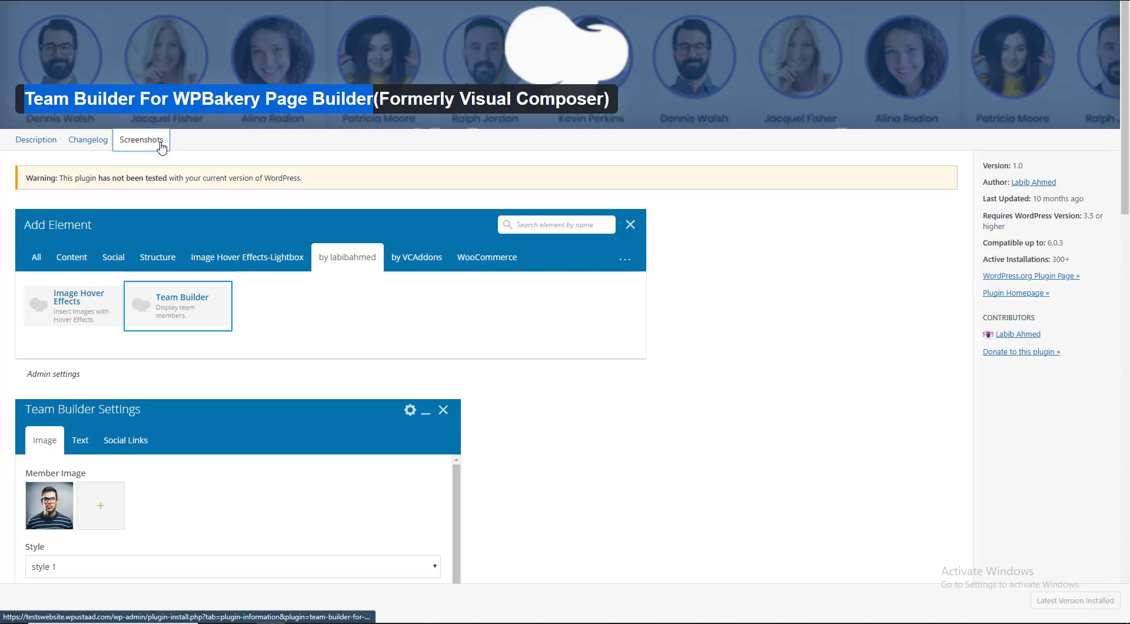
- Look through the Team Builder plugin's screenshots, covering its admin settings and the available team member styles
{"action": "scroll", "coordinate": [250, 211], "scroll_direction": "down", "scroll_amount": 15}
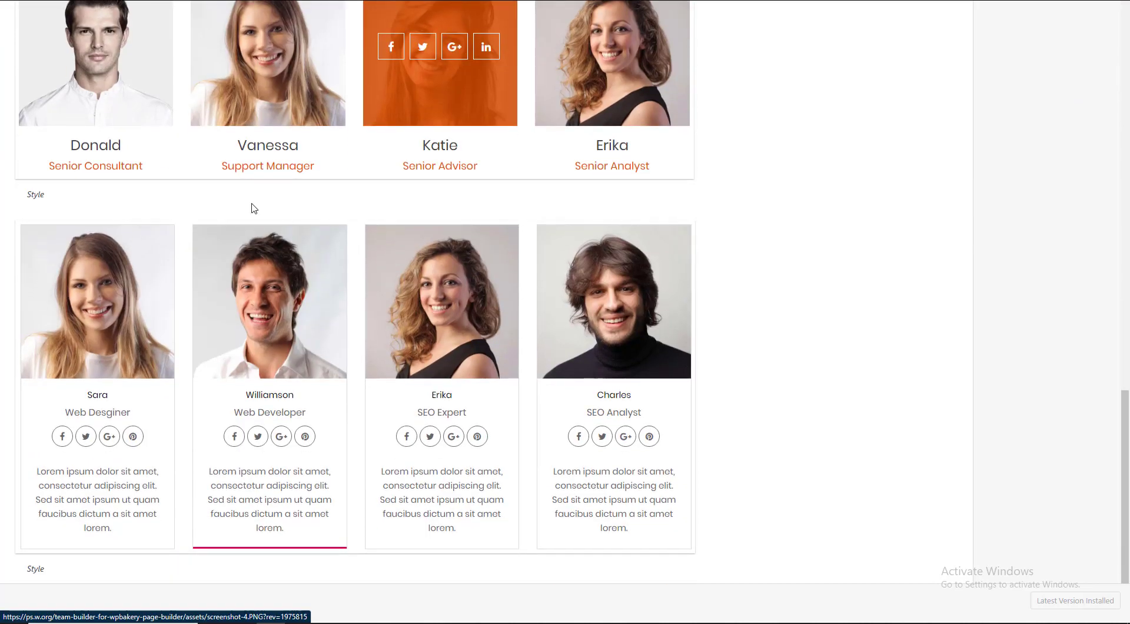
{"action": "scroll", "coordinate": [254, 208], "scroll_direction": "up", "scroll_amount": 10}
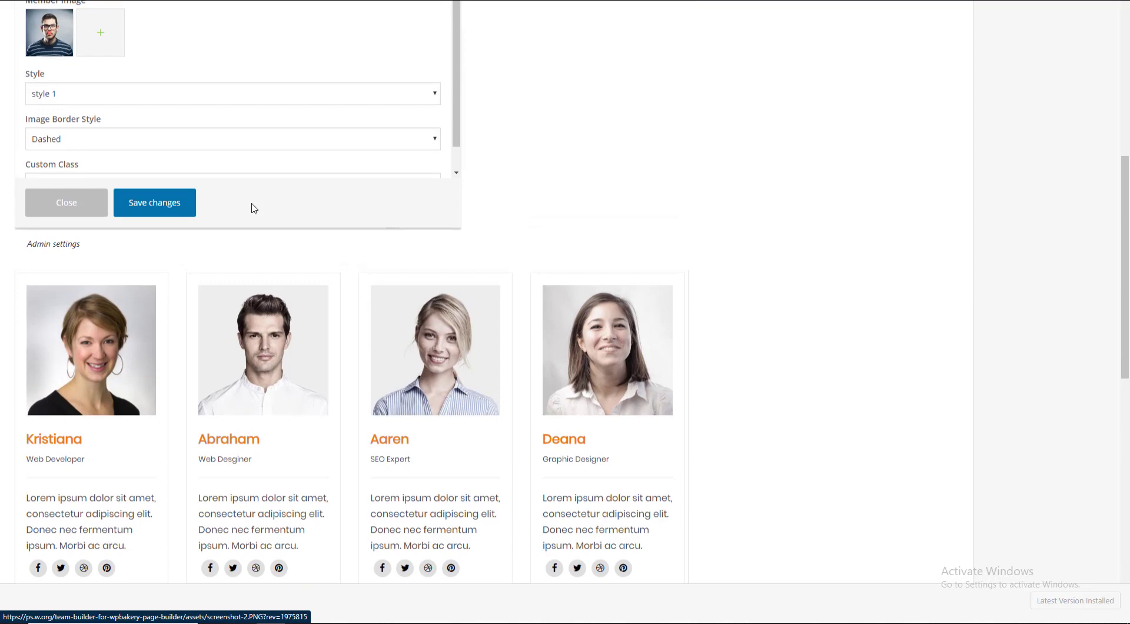
{"action": "scroll", "coordinate": [253, 209], "scroll_direction": "up", "scroll_amount": 8}
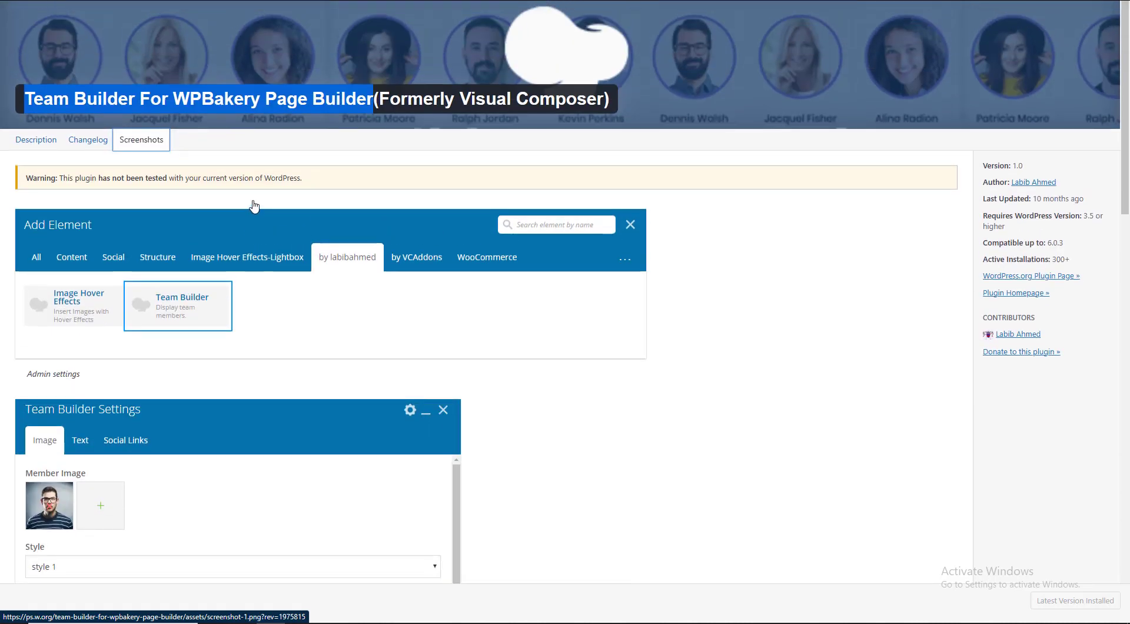
{"action": "scroll", "coordinate": [253, 204], "scroll_direction": "down", "scroll_amount": 10}
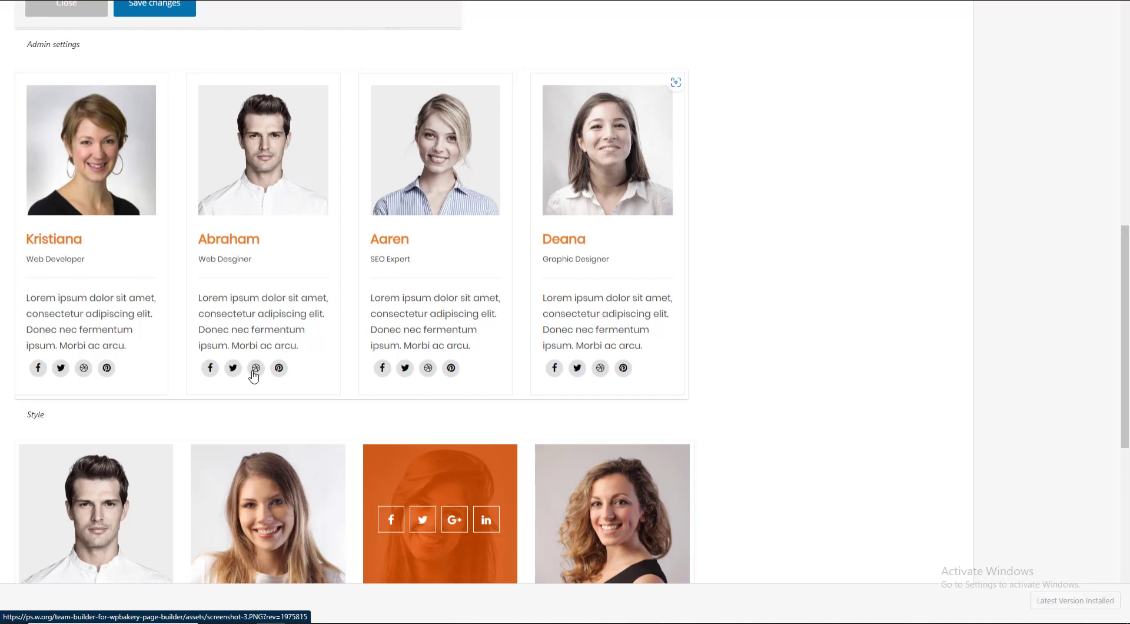
{"action": "scroll", "coordinate": [254, 376], "scroll_direction": "down", "scroll_amount": 8}
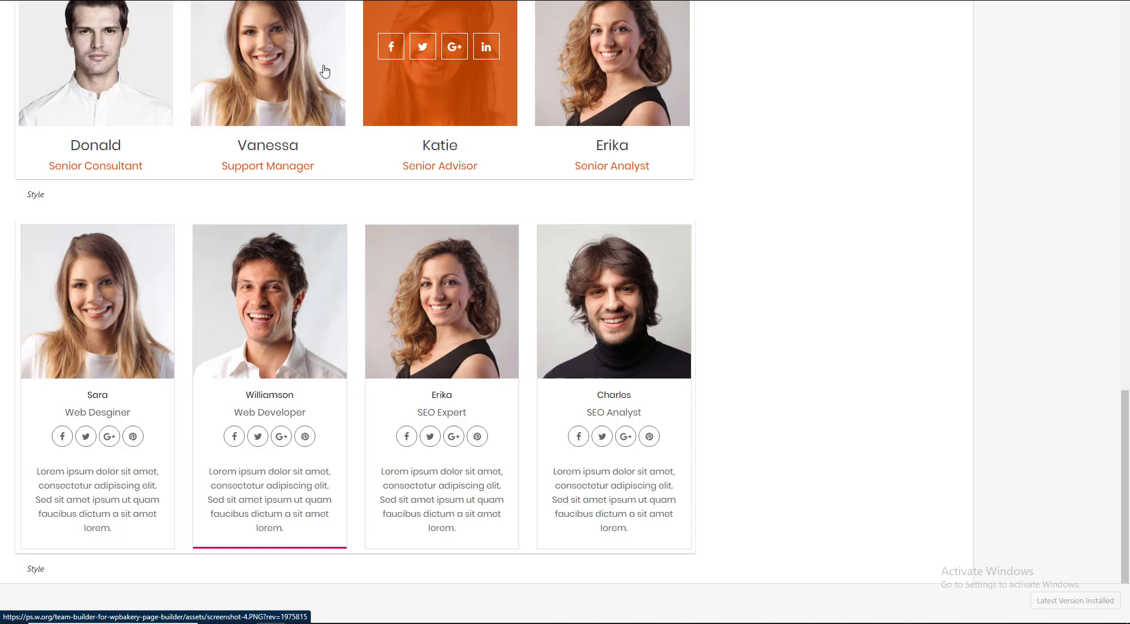
- Search the plugin directory for "Team Builder For WPBakery Page Builder", activate that plugin and list only the active plugins
{"action": "key", "text": "ctrl+Tab"}
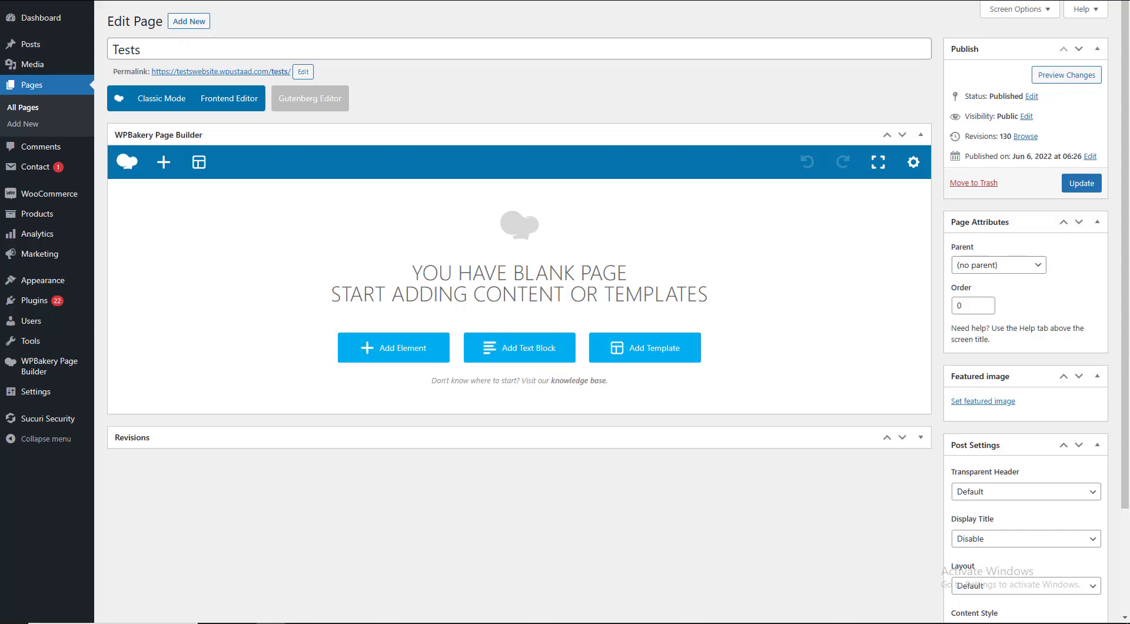
{"action": "key", "text": "ctrl+Tab"}
{"action": "left_click", "coordinate": [113, 320]}
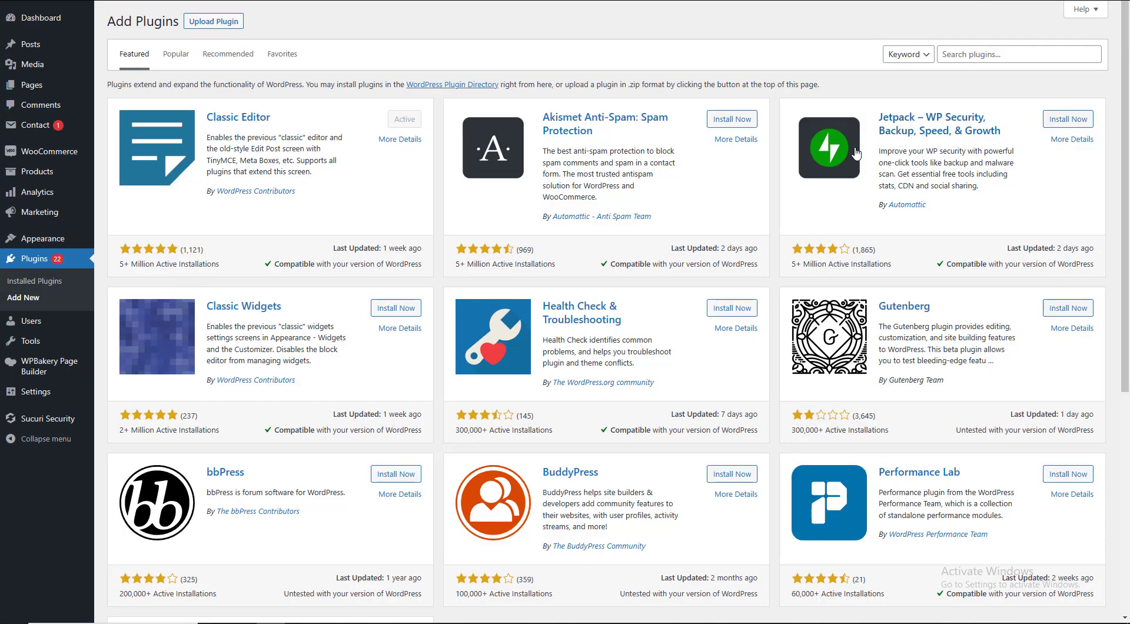
{"action": "left_click", "coordinate": [960, 53]}
{"action": "type", "text": "Team Builder For WPBakery Page Builder"}
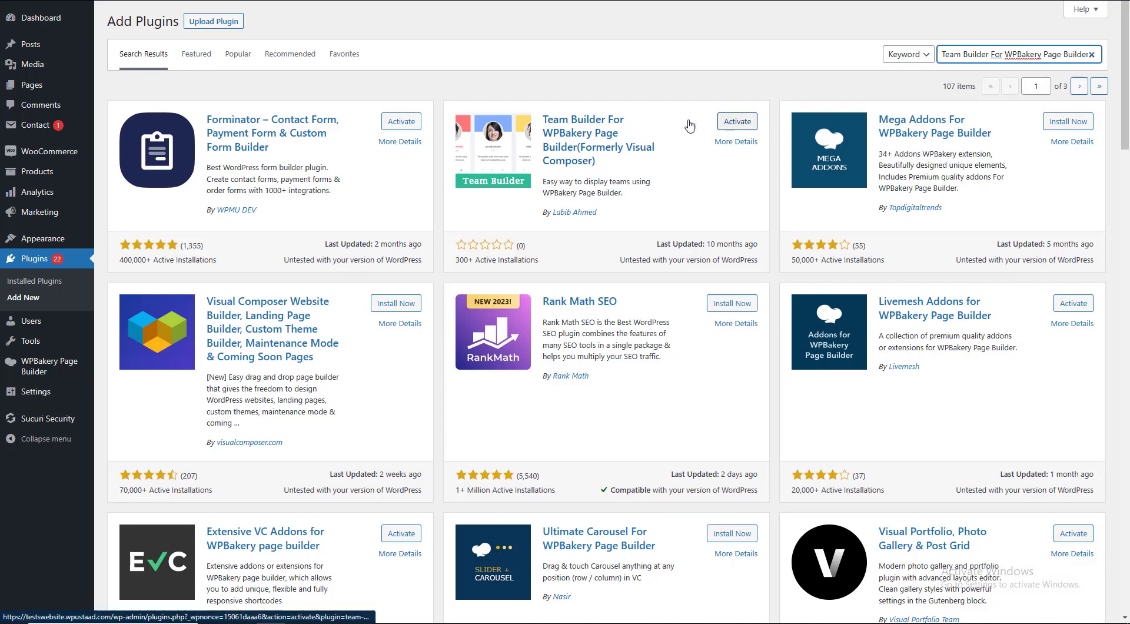
{"action": "left_click", "coordinate": [728, 122]}
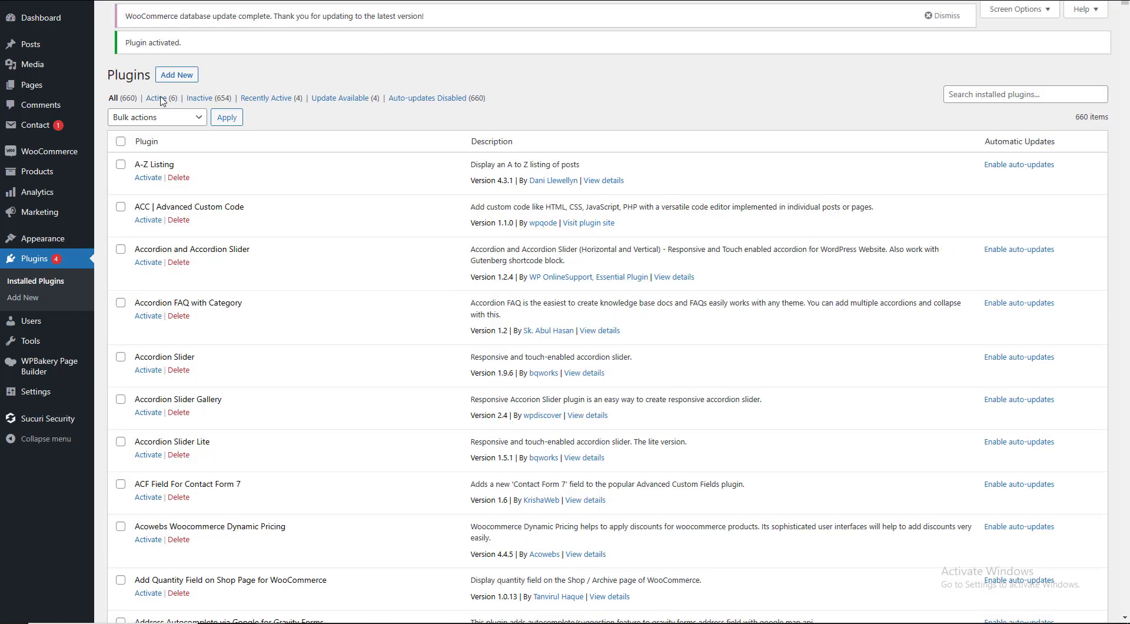
{"action": "left_click", "coordinate": [158, 112]}
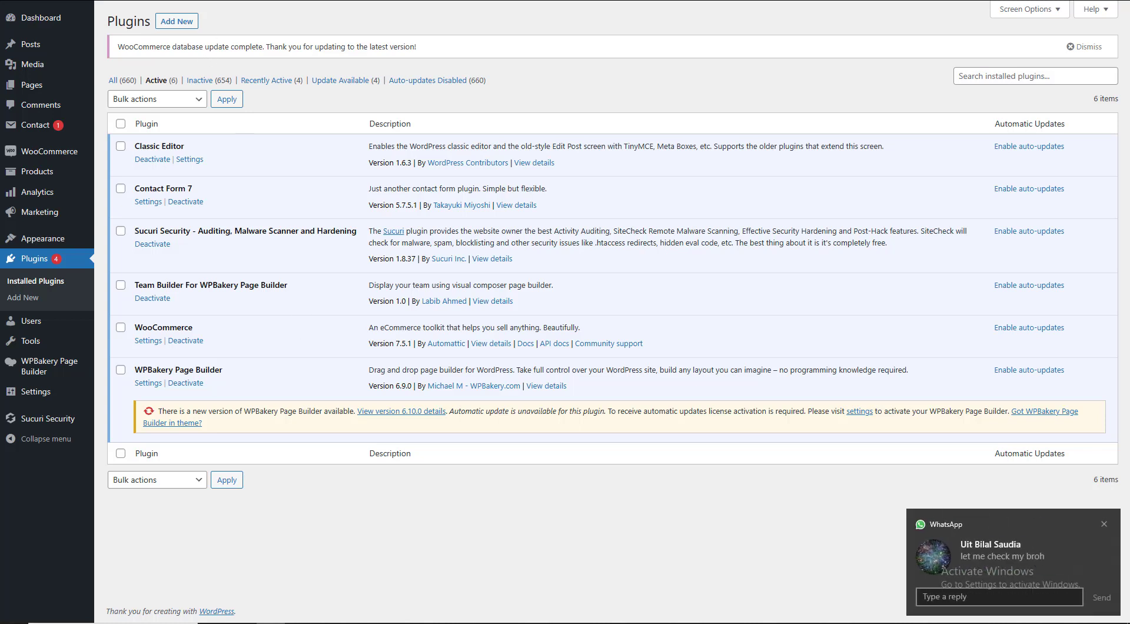
{"action": "left_click", "coordinate": [1104, 524]}
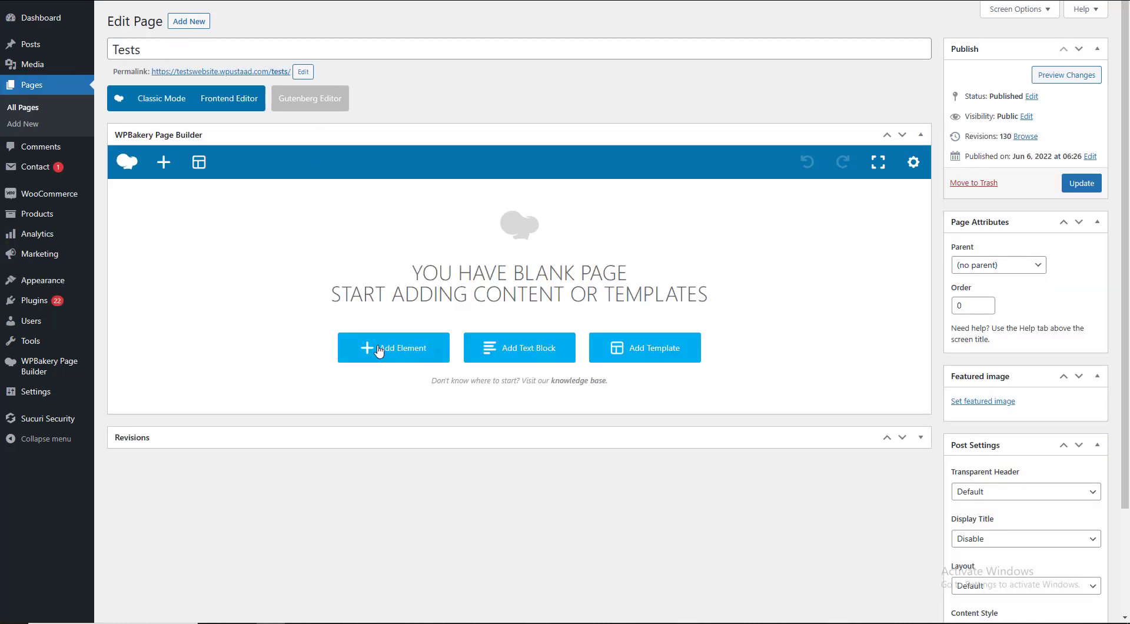
- Check the elements available on the Tests page, then close the chooser and update the page
{"action": "left_click", "coordinate": [392, 349]}
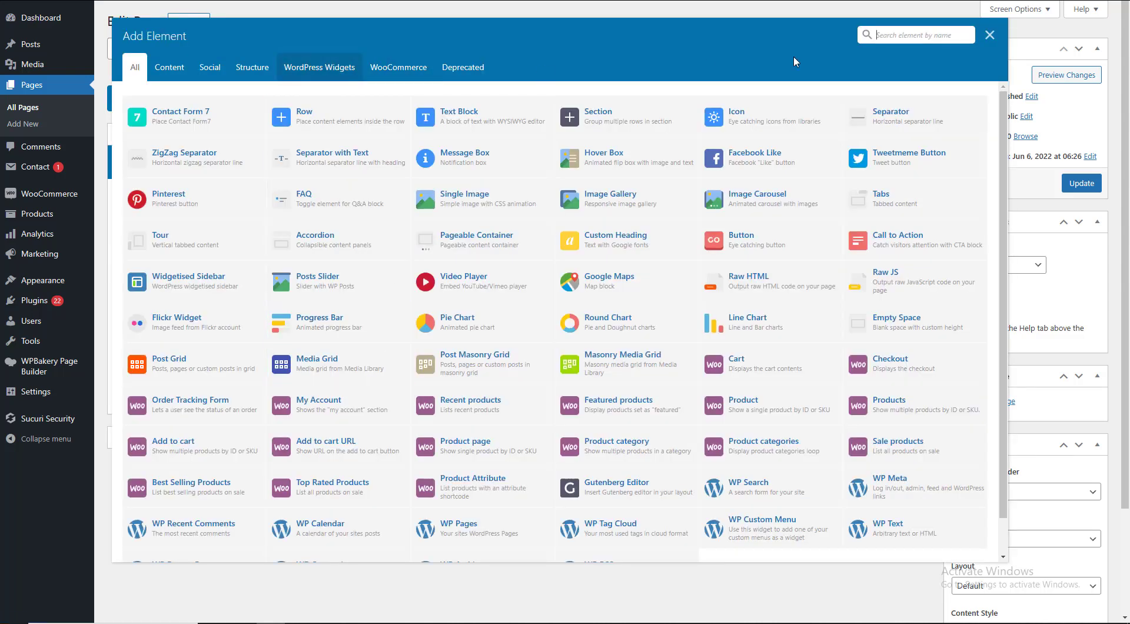
{"action": "left_click", "coordinate": [989, 35]}
{"action": "left_click", "coordinate": [1082, 183]}
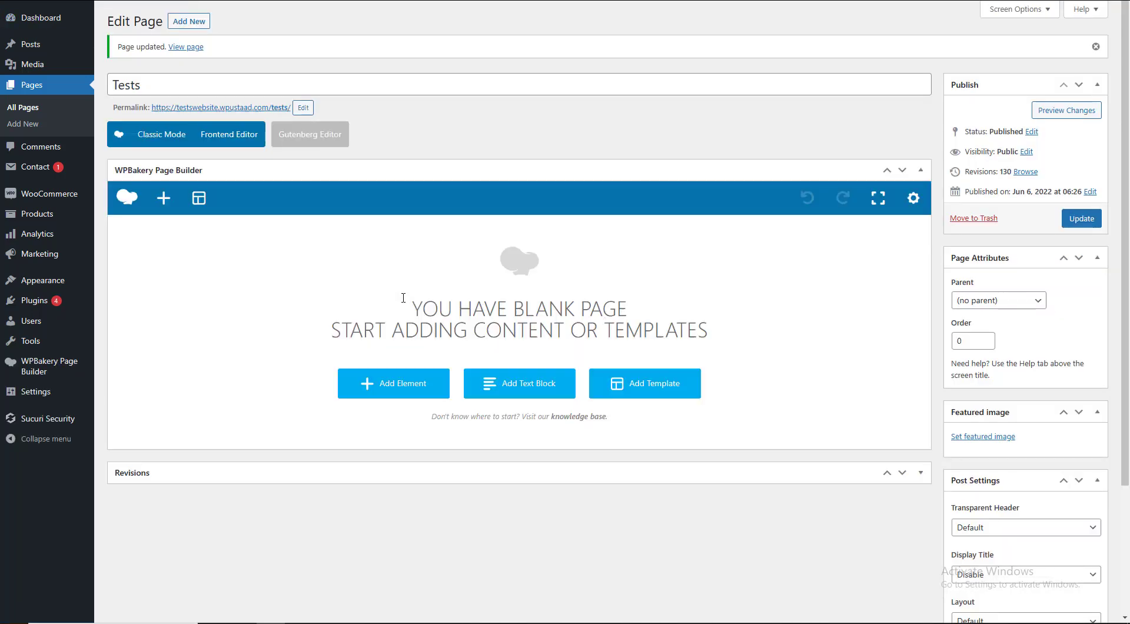
- Add the Team Builder element from the labibahmed category with default settings and split its row into three equal columns
{"action": "left_click", "coordinate": [394, 384]}
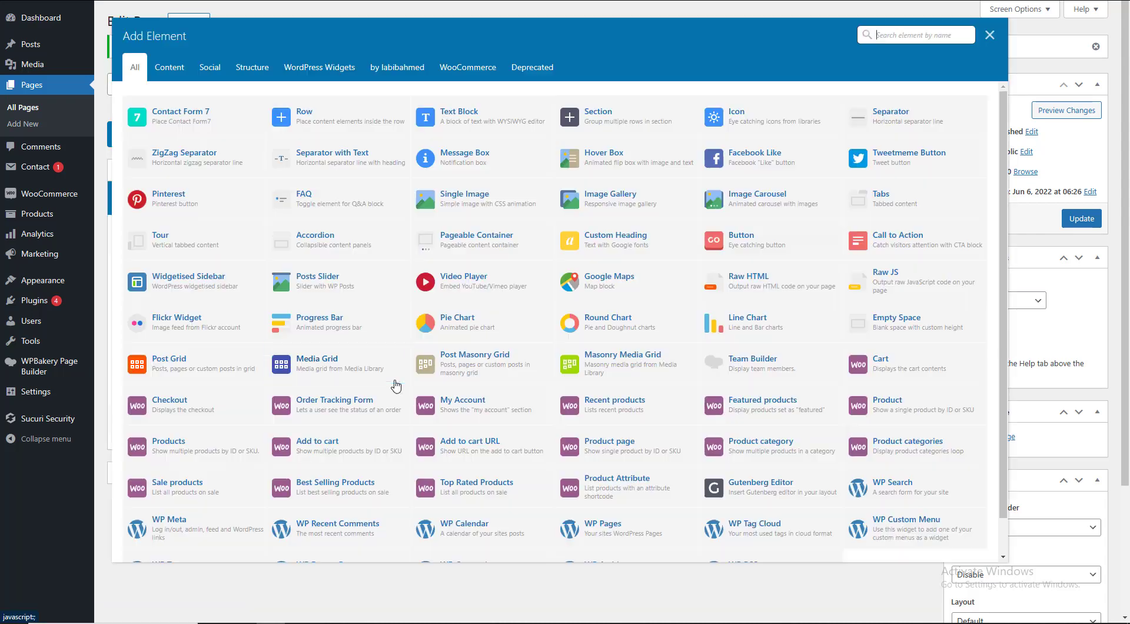
{"action": "left_click", "coordinate": [399, 74]}
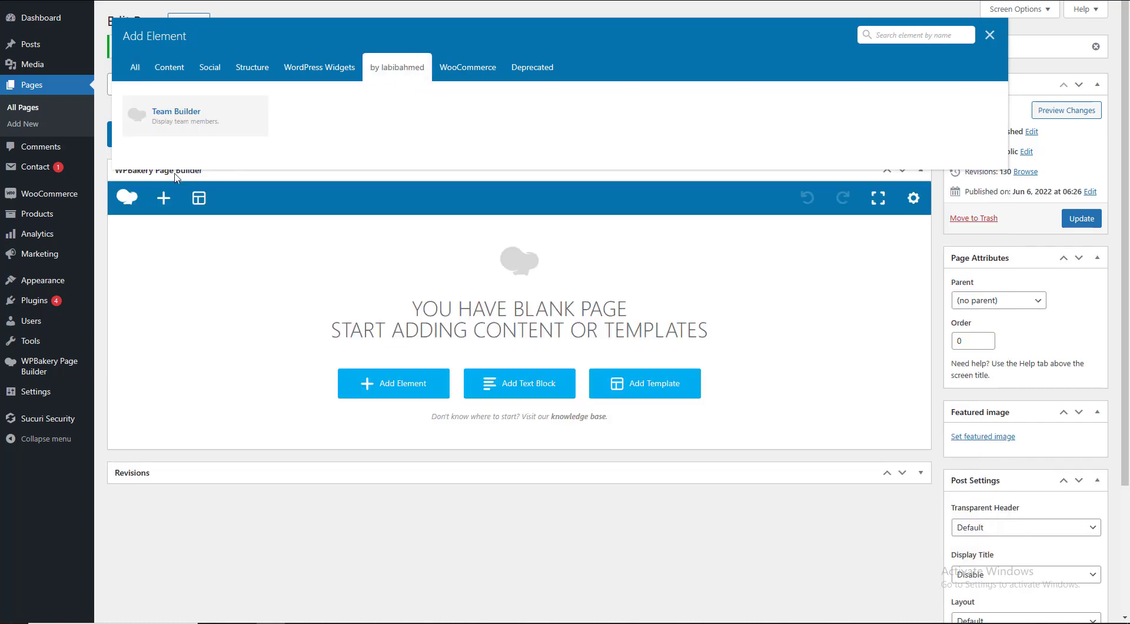
{"action": "left_click", "coordinate": [187, 125]}
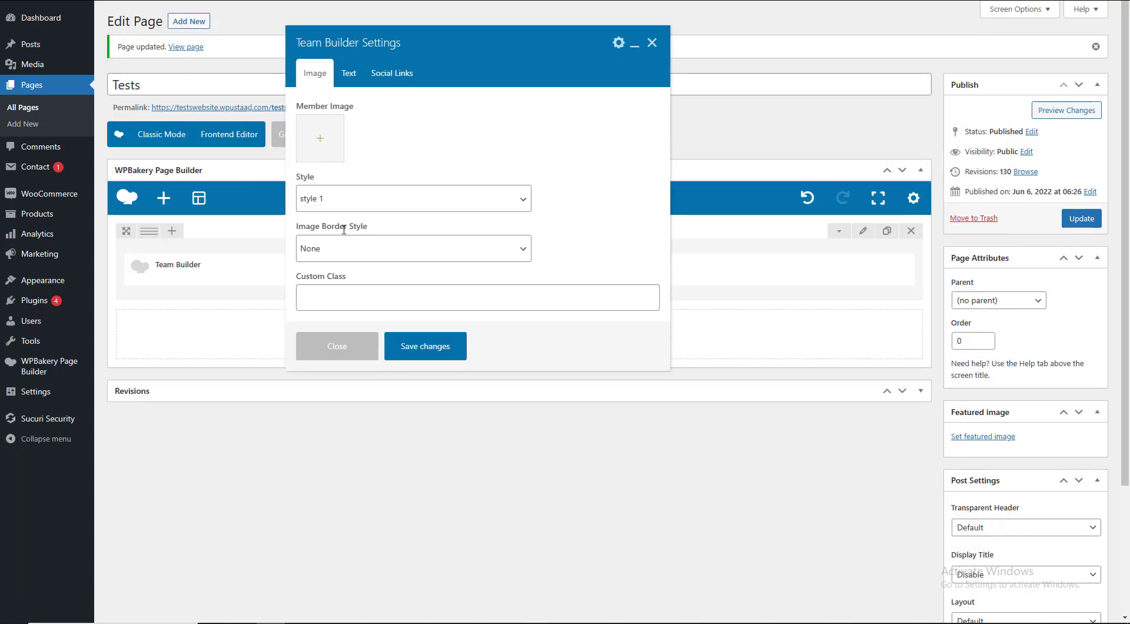
{"action": "left_click", "coordinate": [438, 347]}
{"action": "mouse_move", "coordinate": [150, 234]}
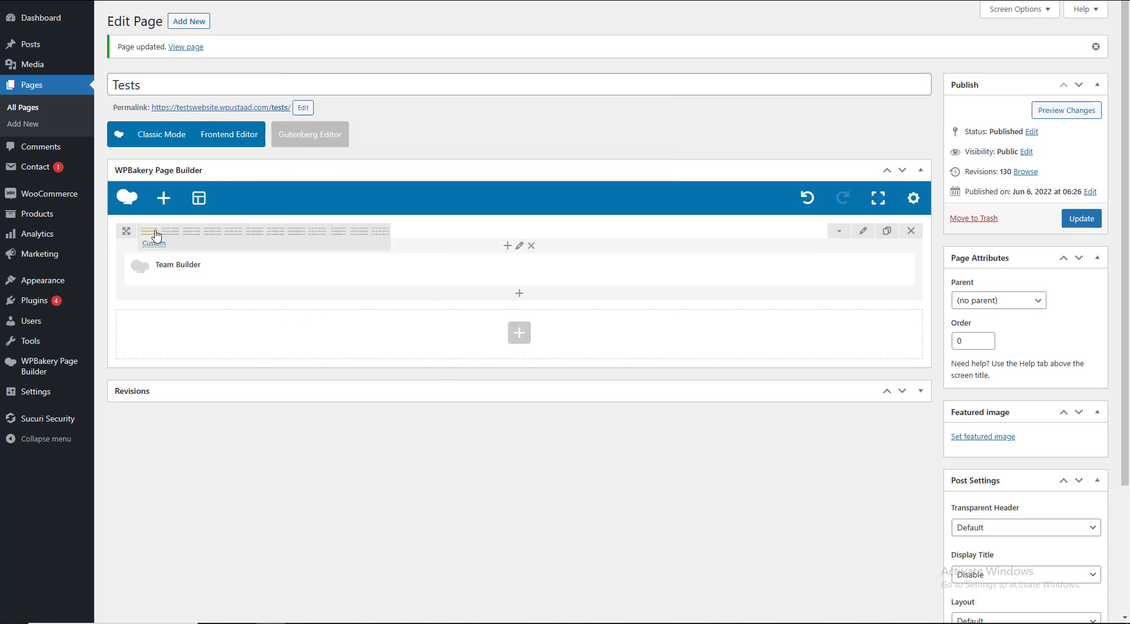
{"action": "left_click", "coordinate": [212, 232]}
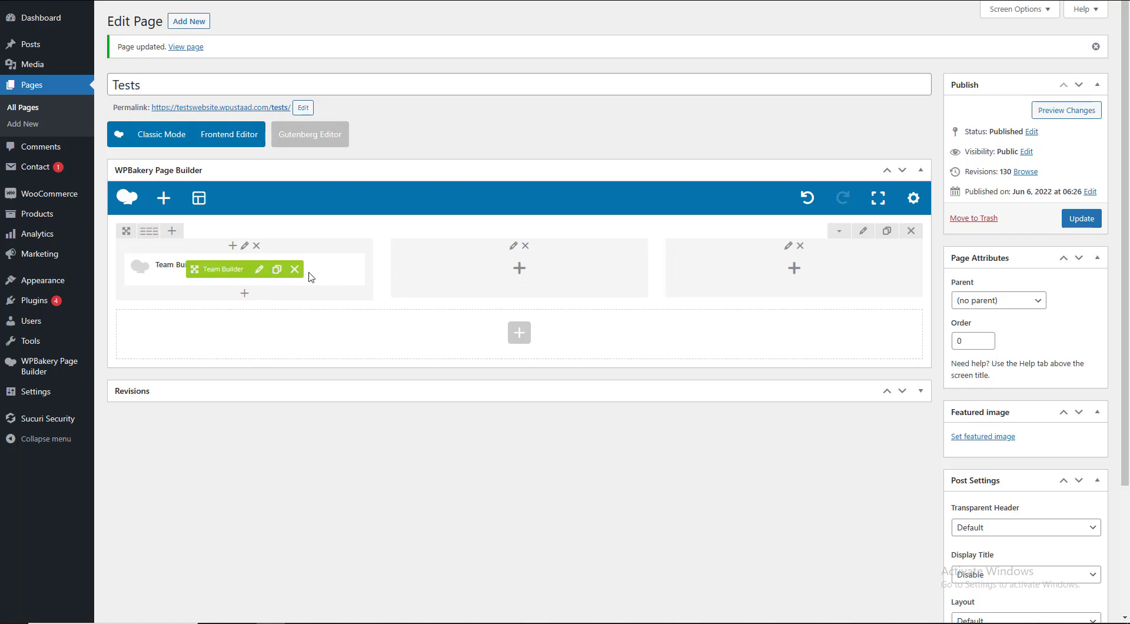
- Set the Team Builder element's member image to the smiling man's circular portrait from the media library
{"action": "left_click", "coordinate": [259, 270]}
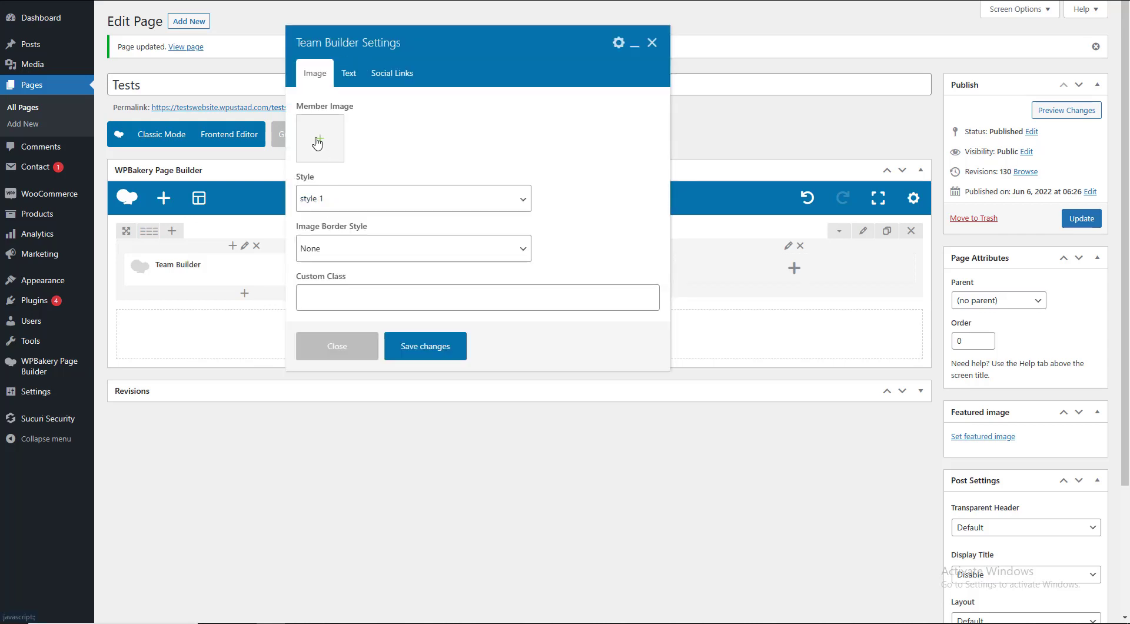
{"action": "left_click", "coordinate": [318, 143]}
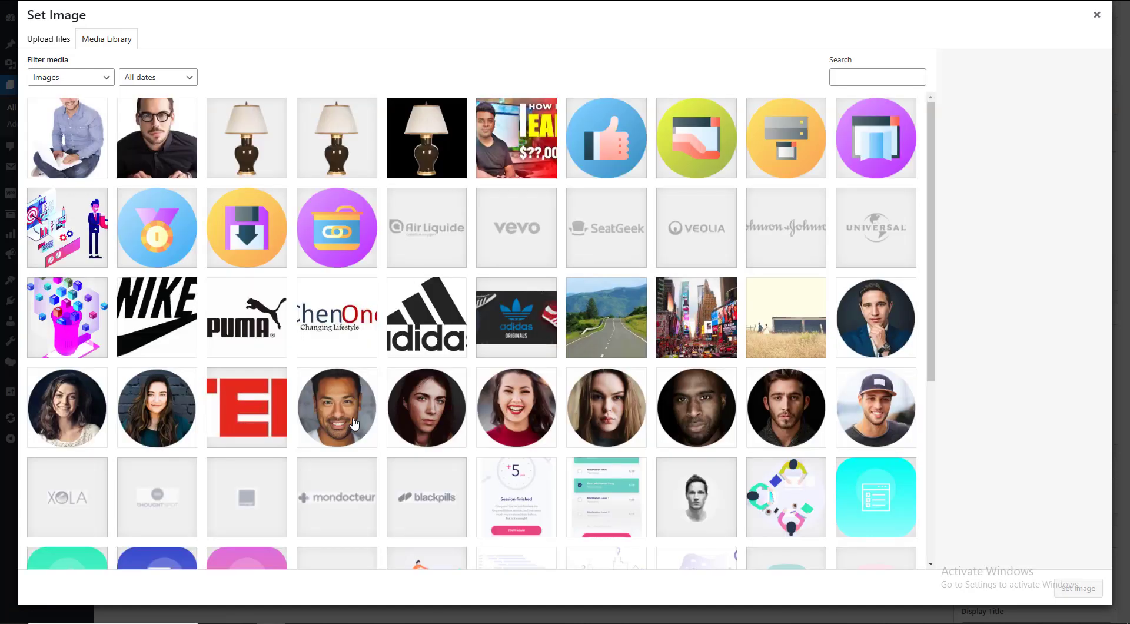
{"action": "left_click", "coordinate": [361, 428]}
{"action": "left_click", "coordinate": [1078, 588]}
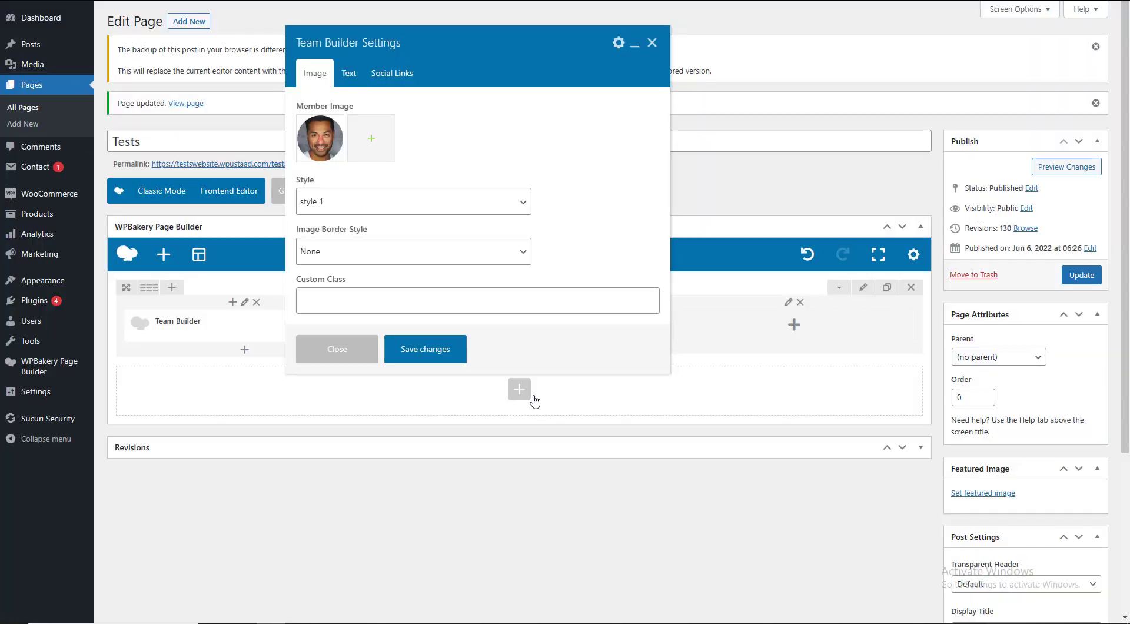
- Keep style 1 for the team member and set the image border style to Dashed
{"action": "left_click", "coordinate": [336, 209]}
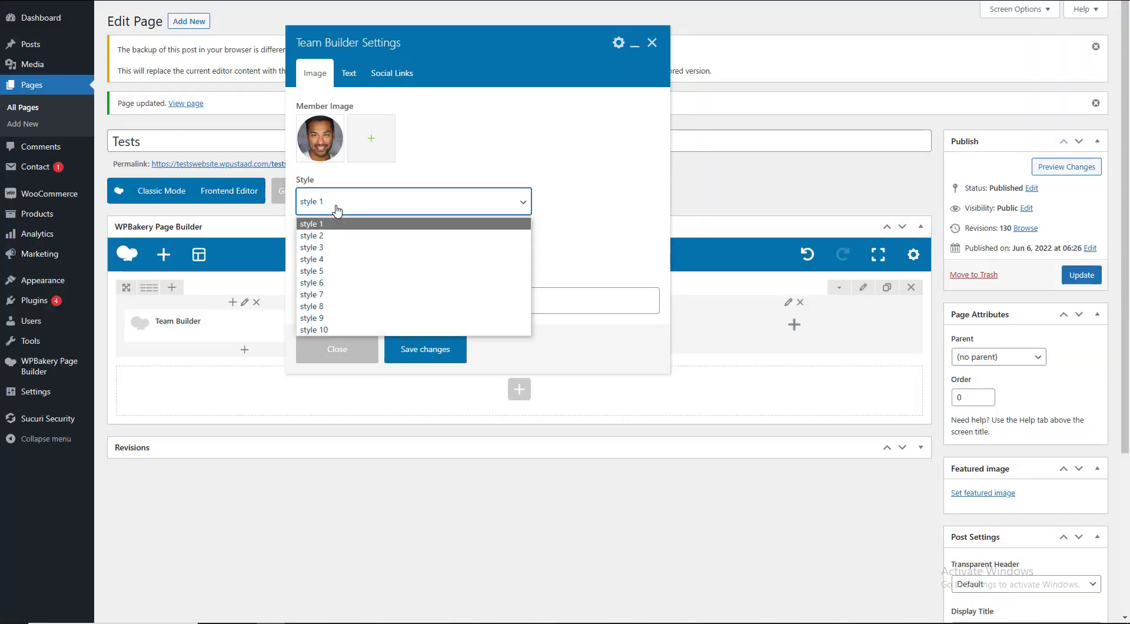
{"action": "left_click", "coordinate": [337, 210]}
{"action": "left_click", "coordinate": [329, 261]}
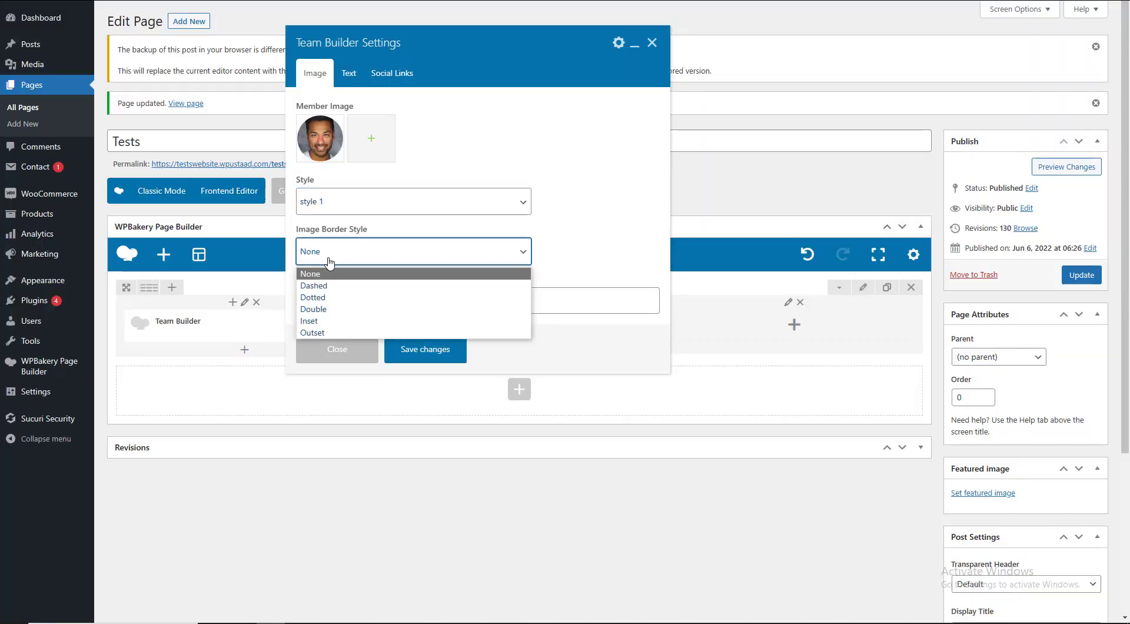
{"action": "left_click", "coordinate": [326, 286]}
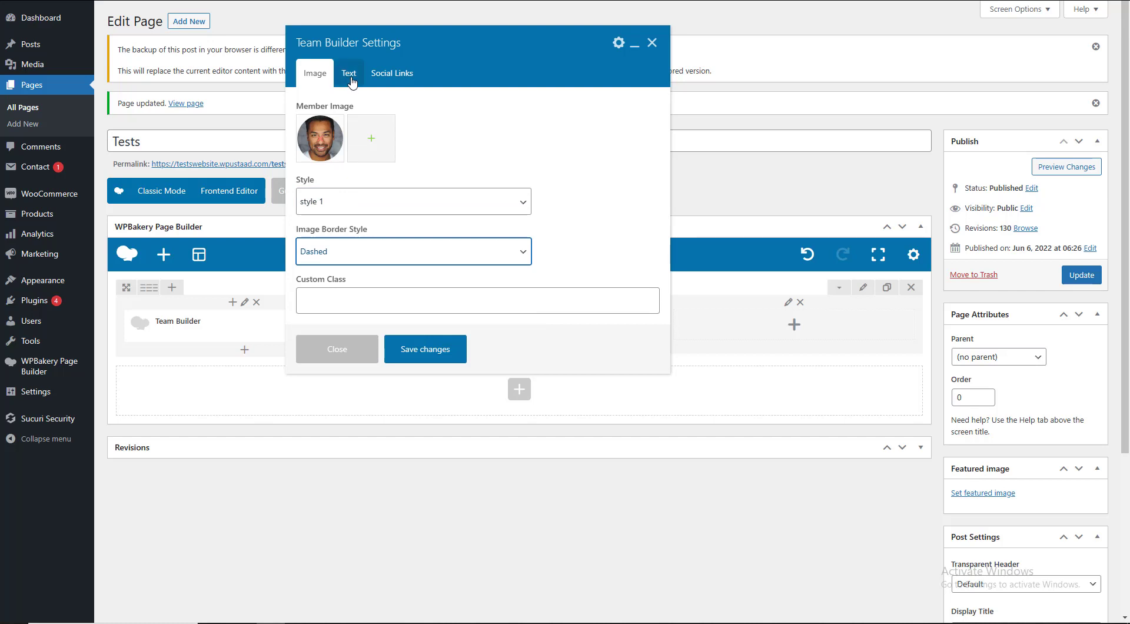
{"action": "left_click", "coordinate": [346, 302]}
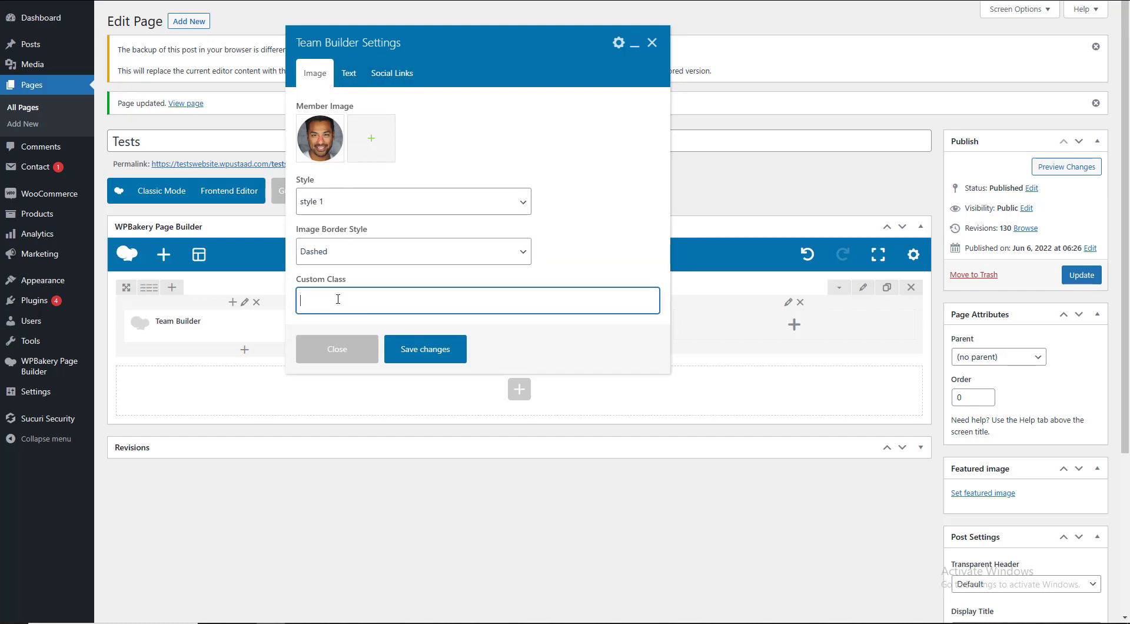
- Enter the team member's name and set the member designation to Dev
{"action": "left_click", "coordinate": [348, 74]}
{"action": "left_click", "coordinate": [328, 131]}
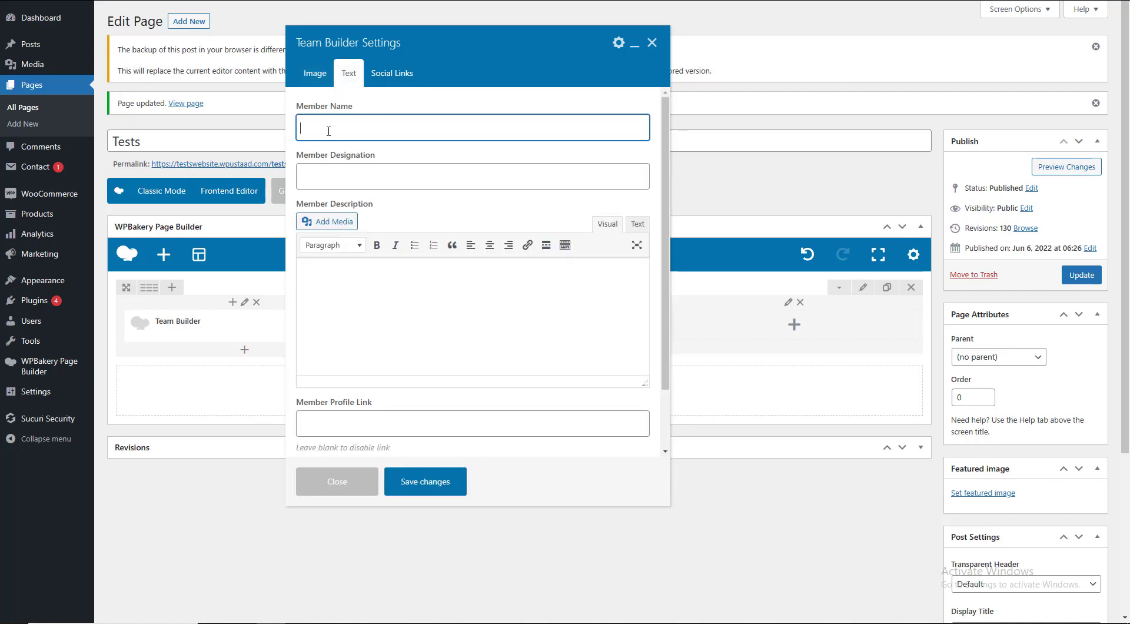
{"action": "type", "text": "SHariq"}
{"action": "key", "text": "Tab"}
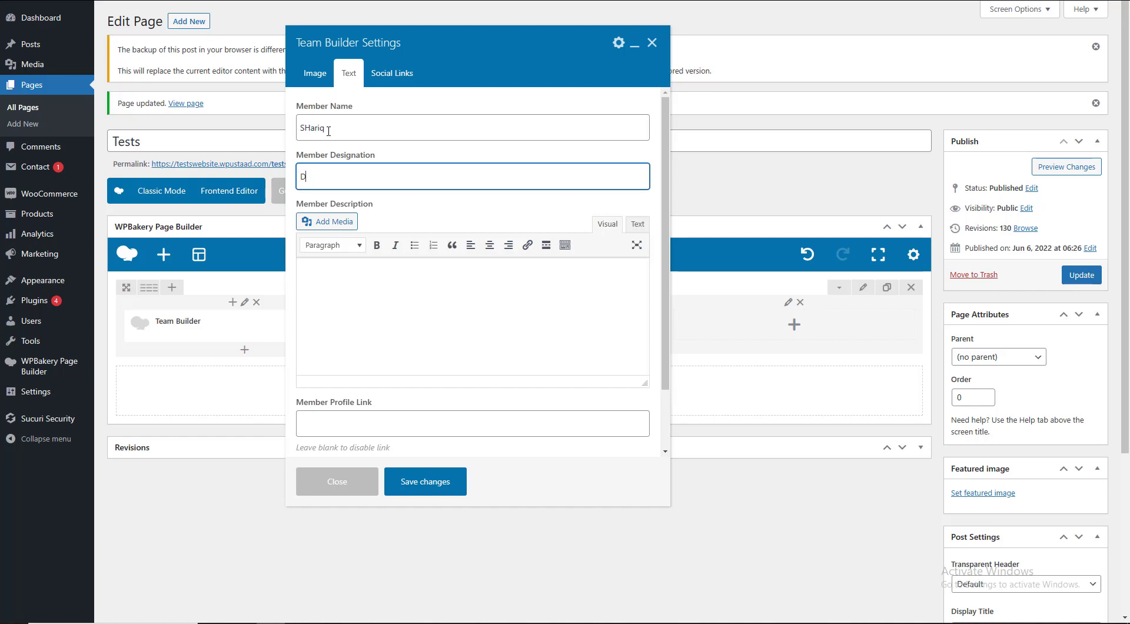
{"action": "type", "text": "Dev"}
{"action": "key", "text": "Tab"}
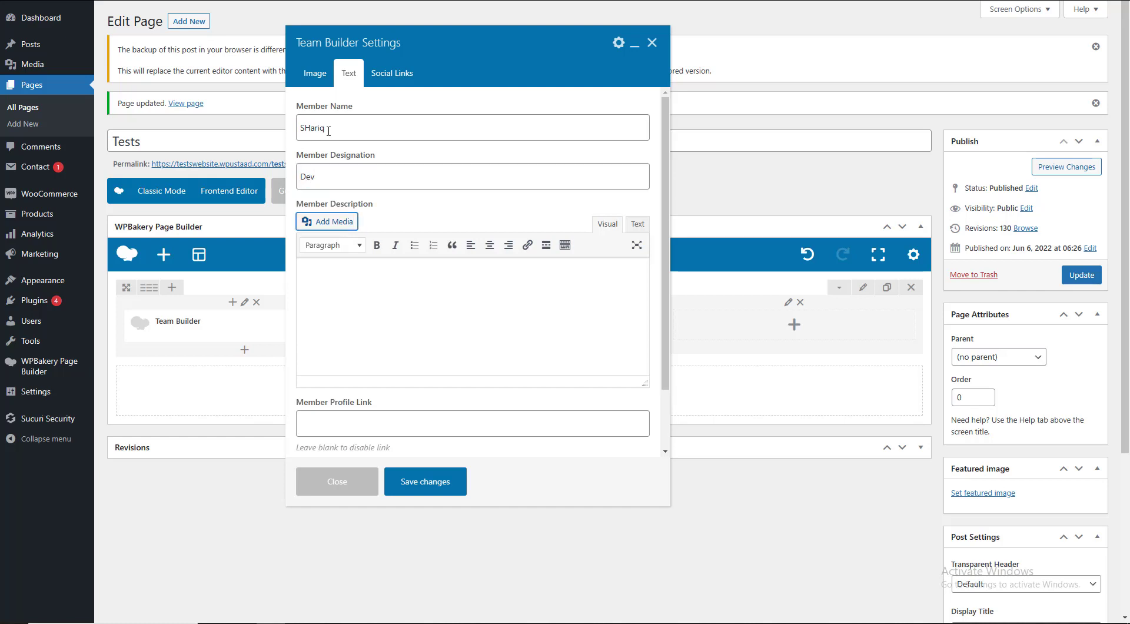
- Fill the member description with the placeholder text "dldsafdslfldsjfldsjflkdsjflkjdslfjdslfjdslkfj" and leave the profile link and link target blank
{"action": "key", "text": "Tab"}
{"action": "key", "text": "Tab"}
{"action": "key", "text": "Tab"}
{"action": "type", "text": "SADSFDSALFDSALFDSA"}
{"action": "key", "text": "ctrl+a"}
{"action": "type", "text": "dldsafdslfldsjfl"}
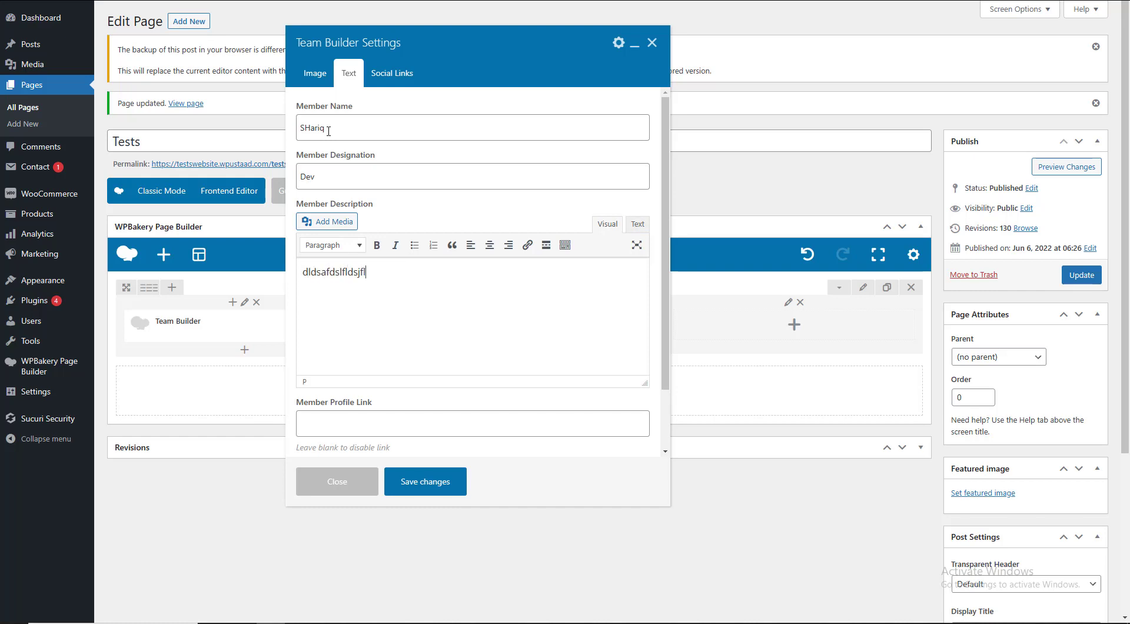
{"action": "type", "text": "dsjflkdsjflkjdslfjdslfjdslkfj"}
{"action": "scroll", "coordinate": [353, 235], "scroll_direction": "down", "scroll_amount": 2}
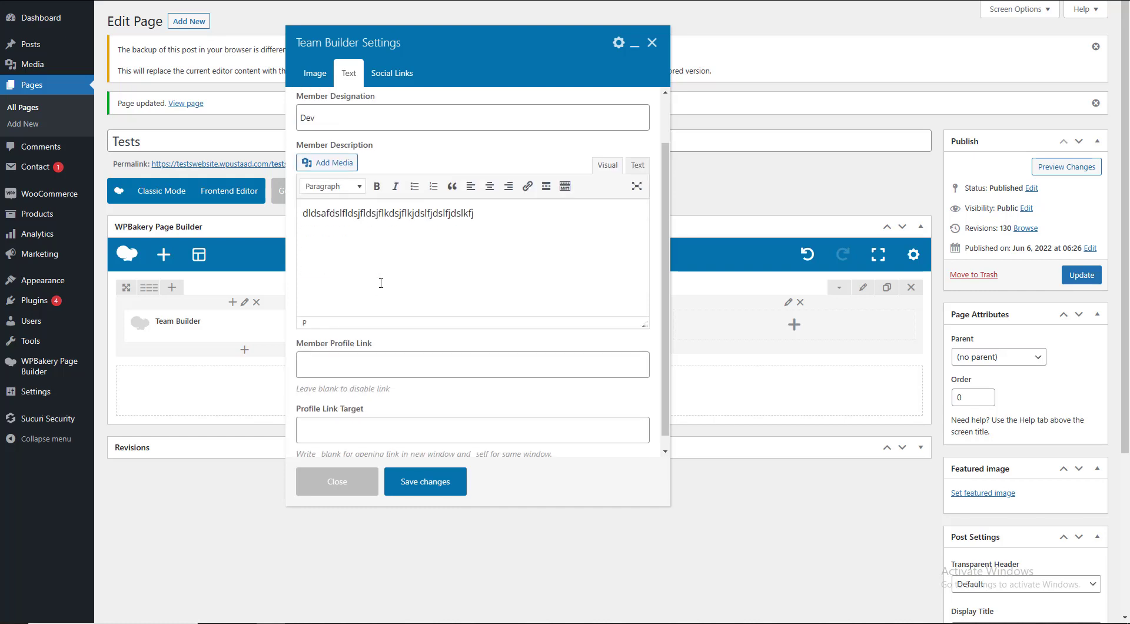
{"action": "left_click", "coordinate": [357, 351]}
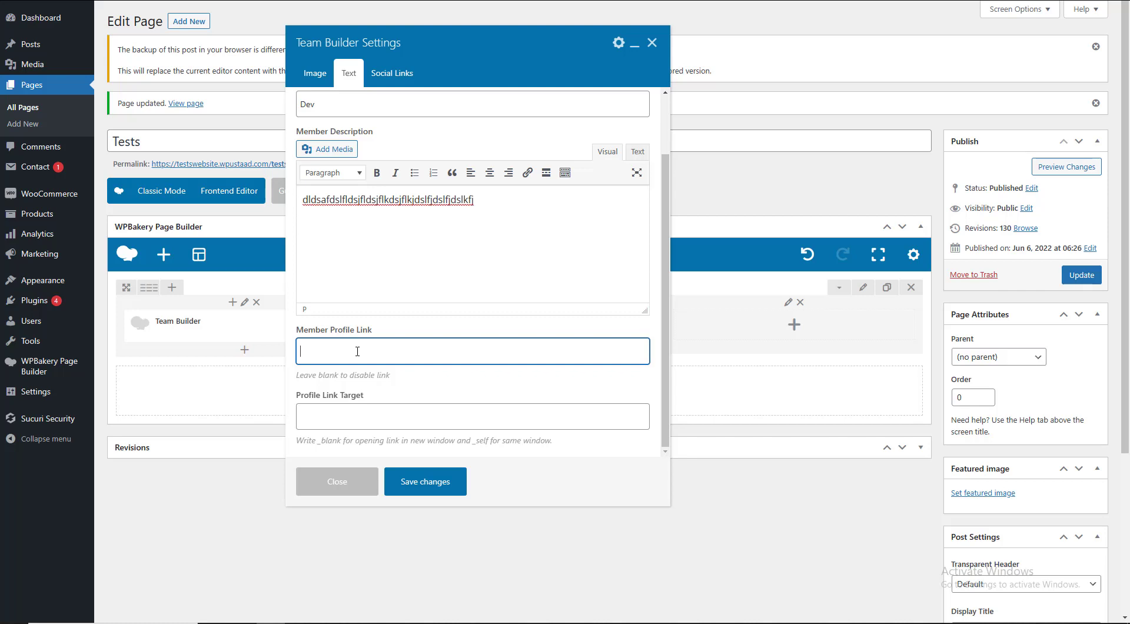
{"action": "left_click", "coordinate": [341, 416]}
- Set the team member's first social link to # and give it the plain Facebook "f" icon, searching icons for "face"
{"action": "left_click", "coordinate": [384, 82]}
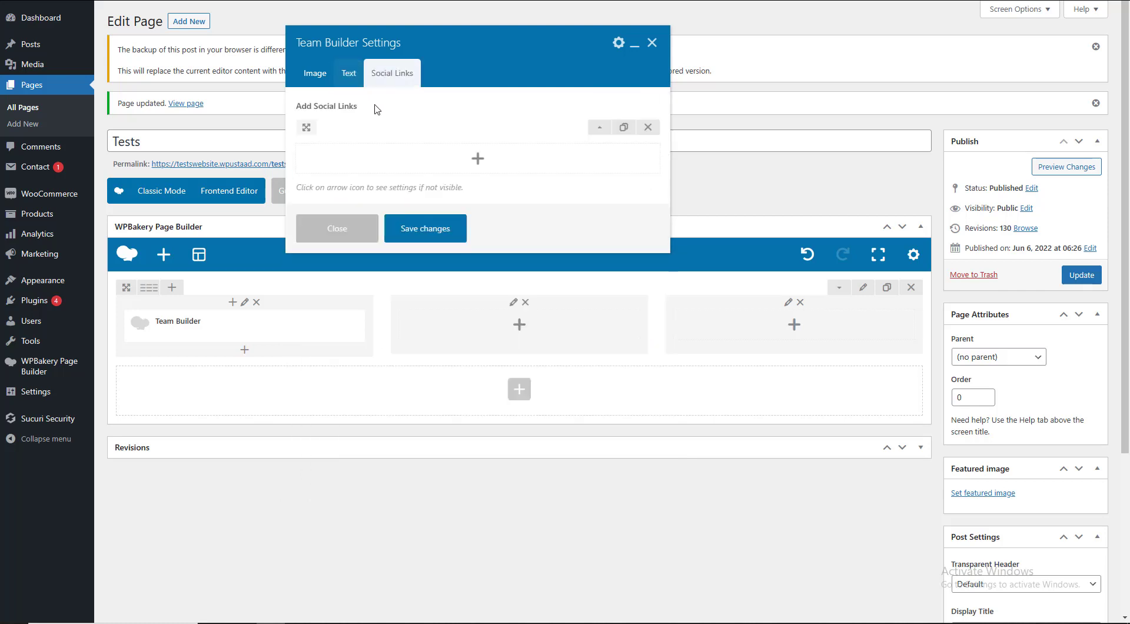
{"action": "left_click", "coordinate": [599, 127]}
{"action": "left_click", "coordinate": [406, 174]}
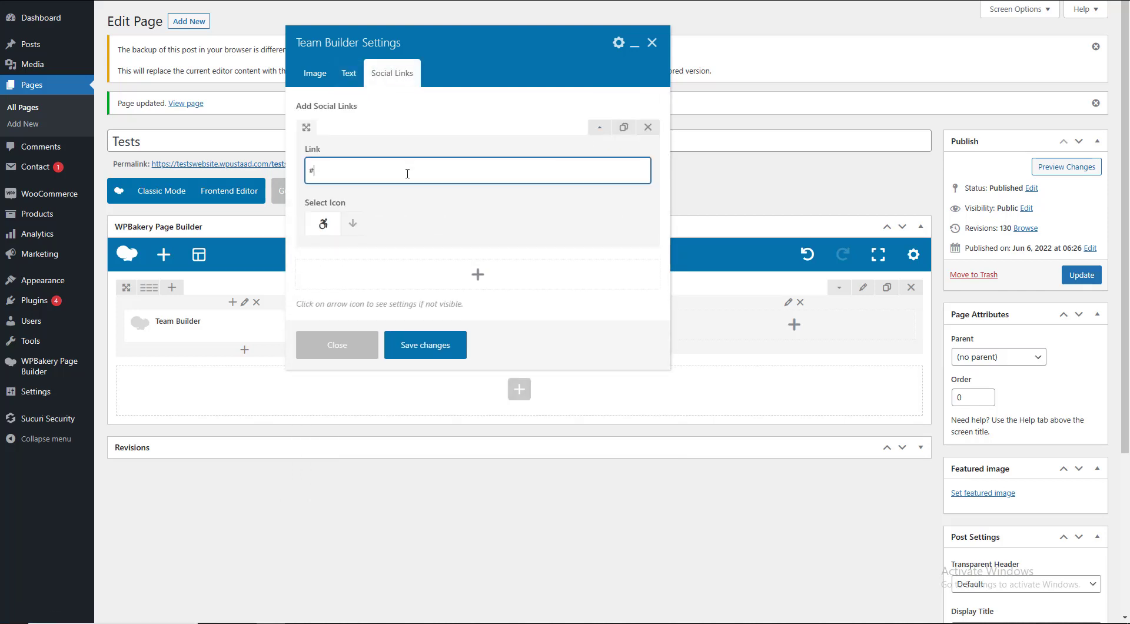
{"action": "left_click", "coordinate": [351, 223]}
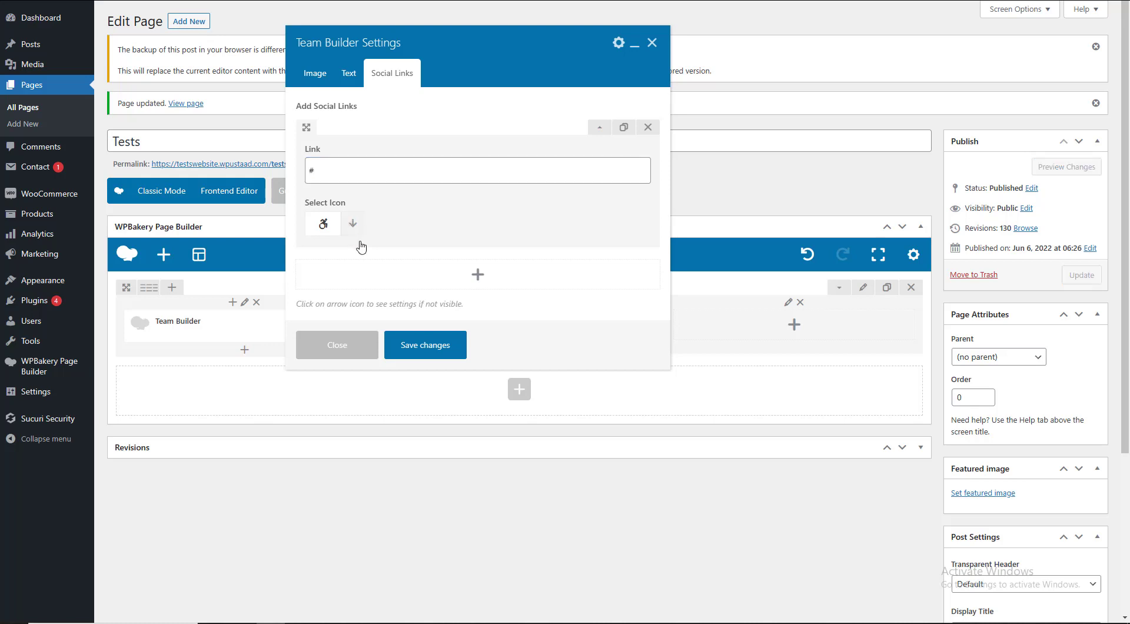
{"action": "left_click", "coordinate": [352, 225]}
{"action": "left_click", "coordinate": [346, 252]}
{"action": "type", "text": "face"}
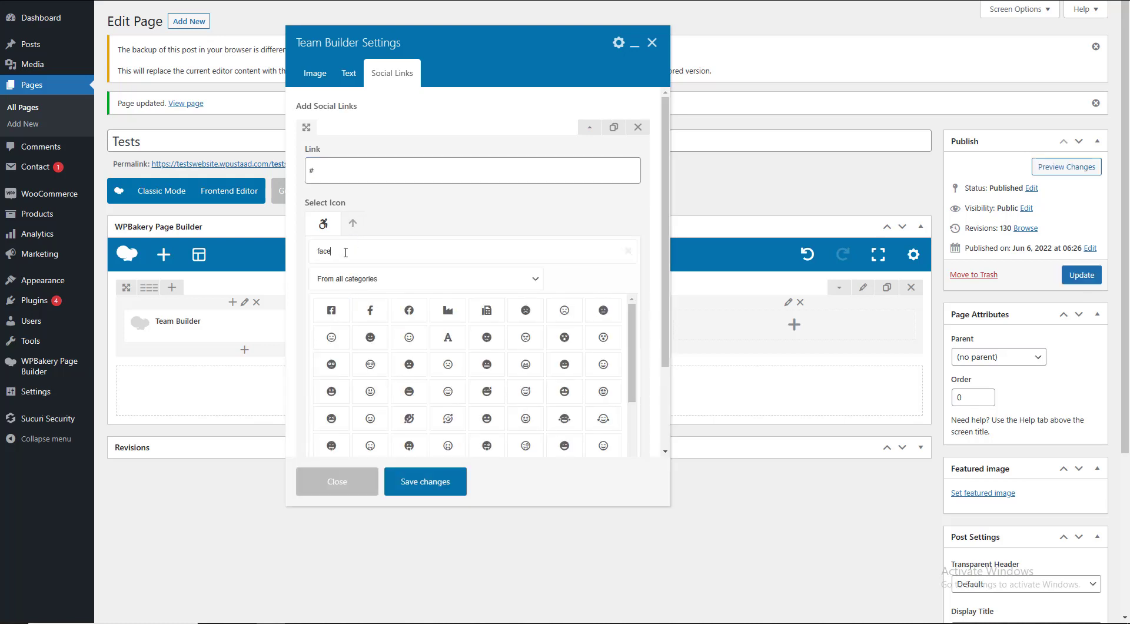
{"action": "left_click", "coordinate": [369, 310]}
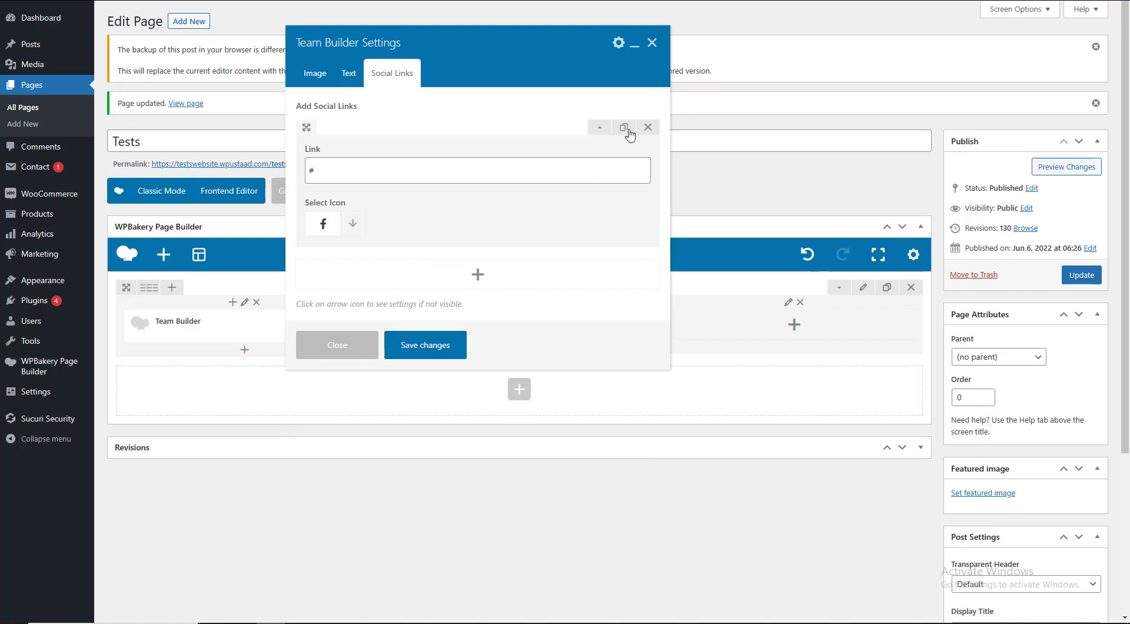
- Duplicate the Facebook social link twice and change the third link's icon to the plain LinkedIn "in" icon
{"action": "left_click", "coordinate": [599, 127]}
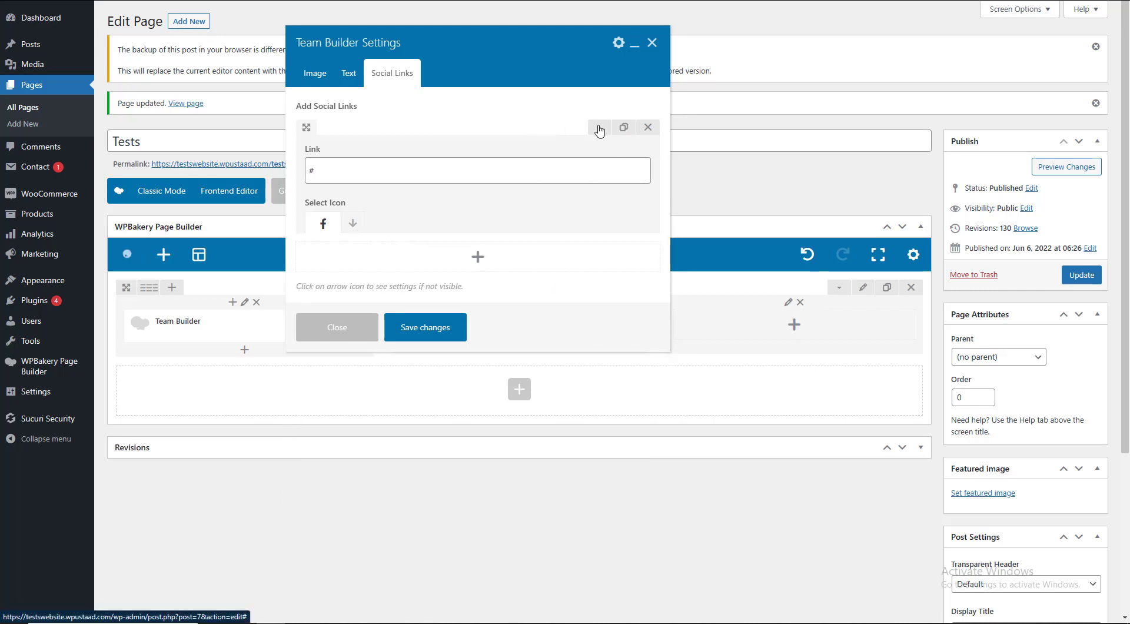
{"action": "left_click", "coordinate": [625, 127]}
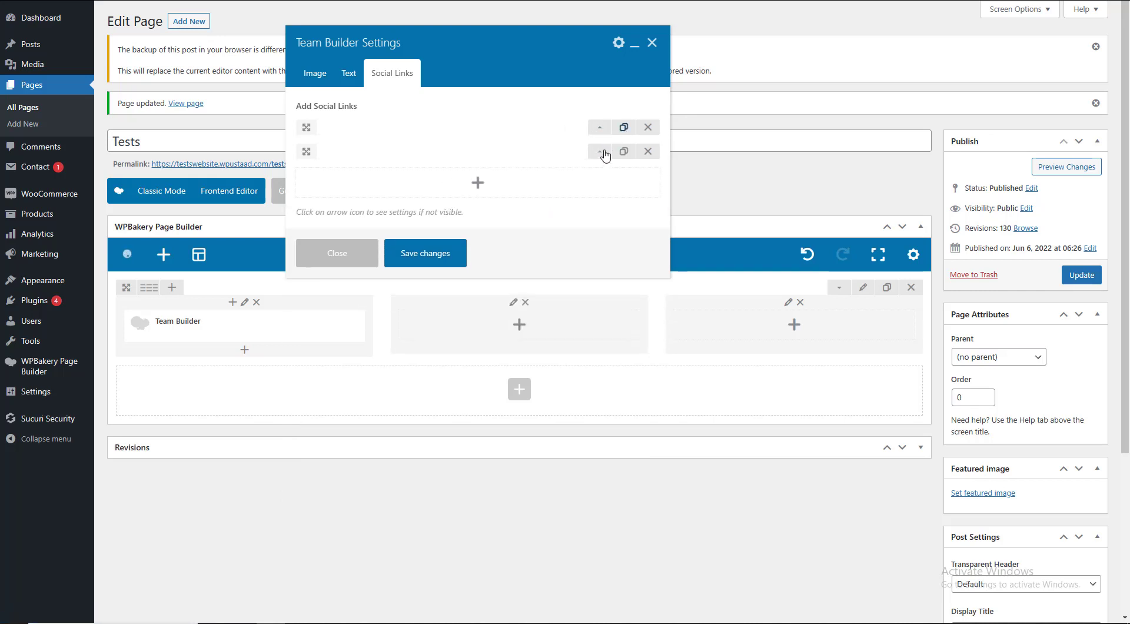
{"action": "left_click", "coordinate": [624, 152]}
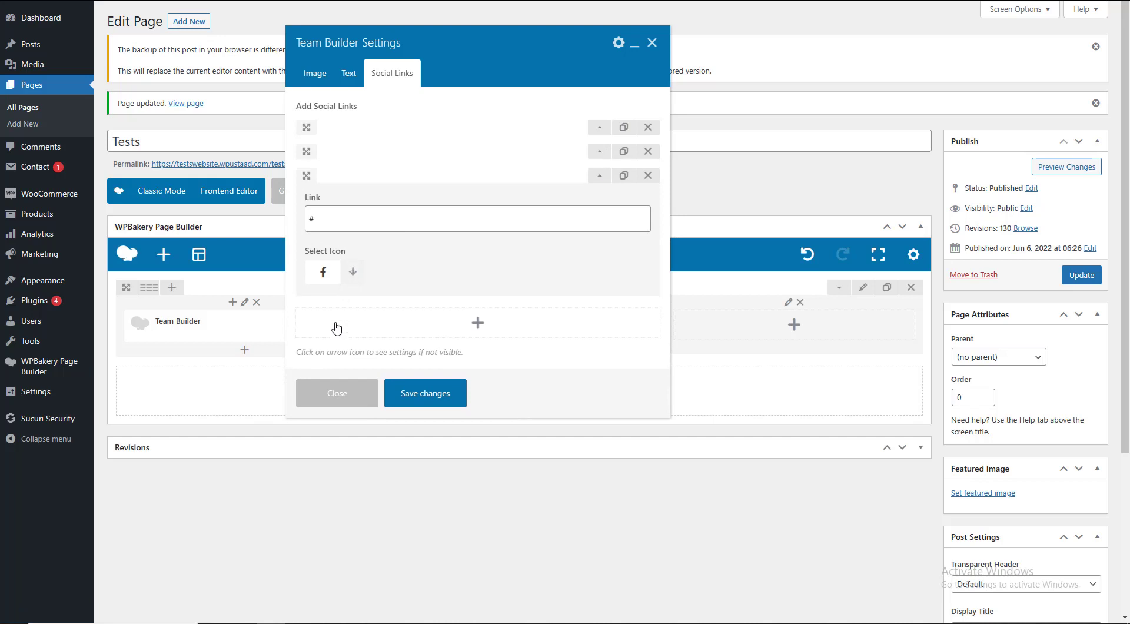
{"action": "left_click", "coordinate": [353, 272]}
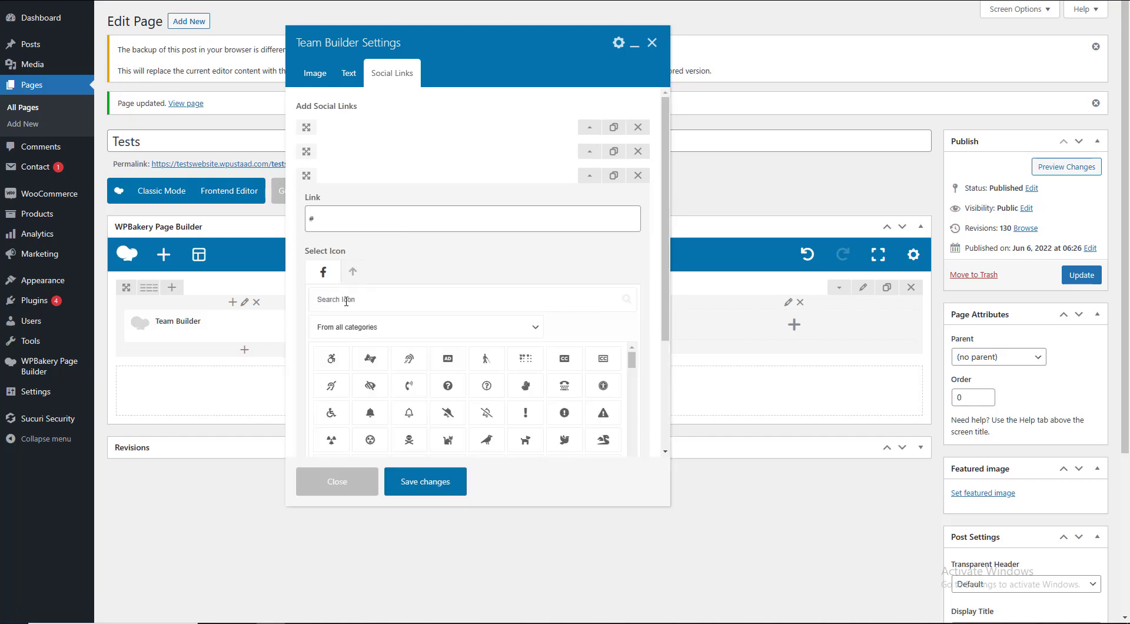
{"action": "type", "text": "lin"}
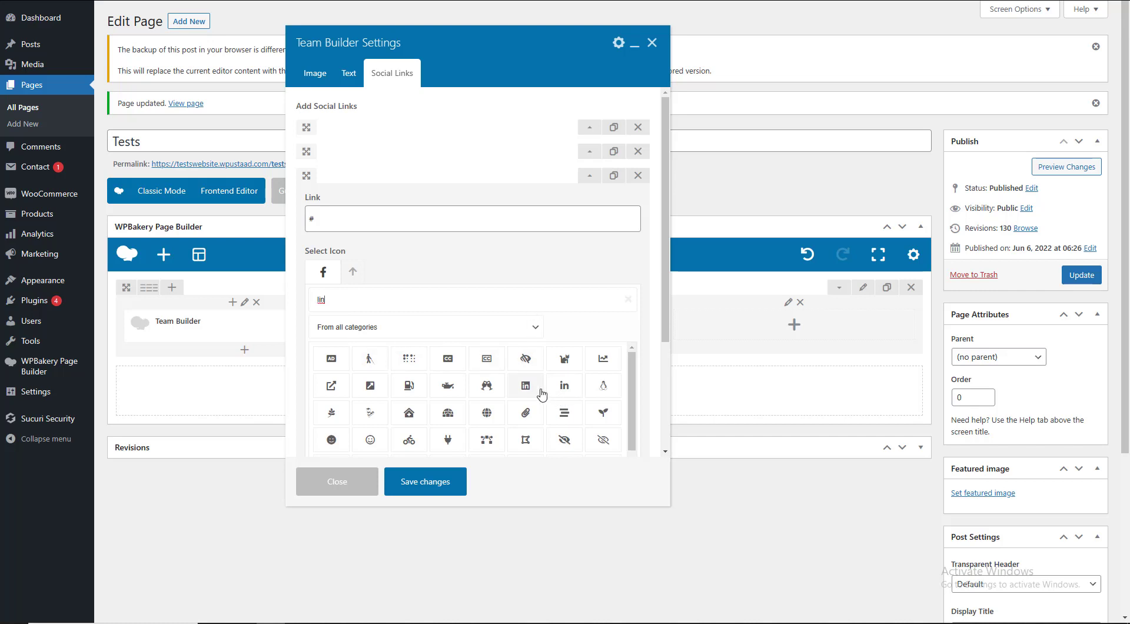
{"action": "left_click", "coordinate": [564, 386]}
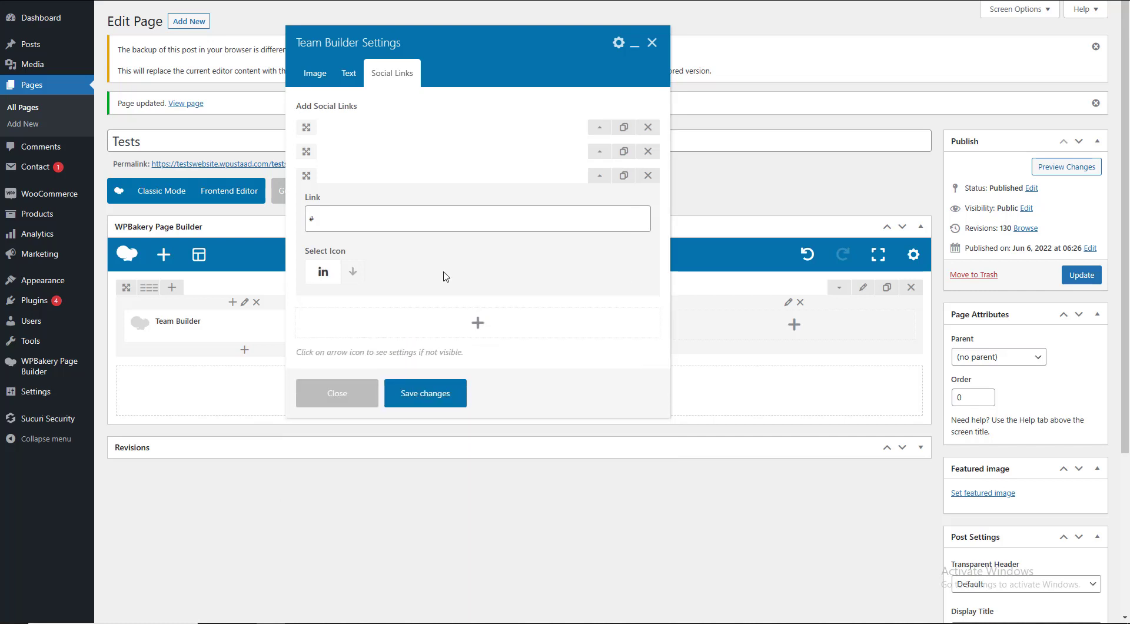
- Change the second social link's icon to Instagram and save the Team Builder settings
{"action": "left_click", "coordinate": [599, 176]}
{"action": "left_click", "coordinate": [599, 152]}
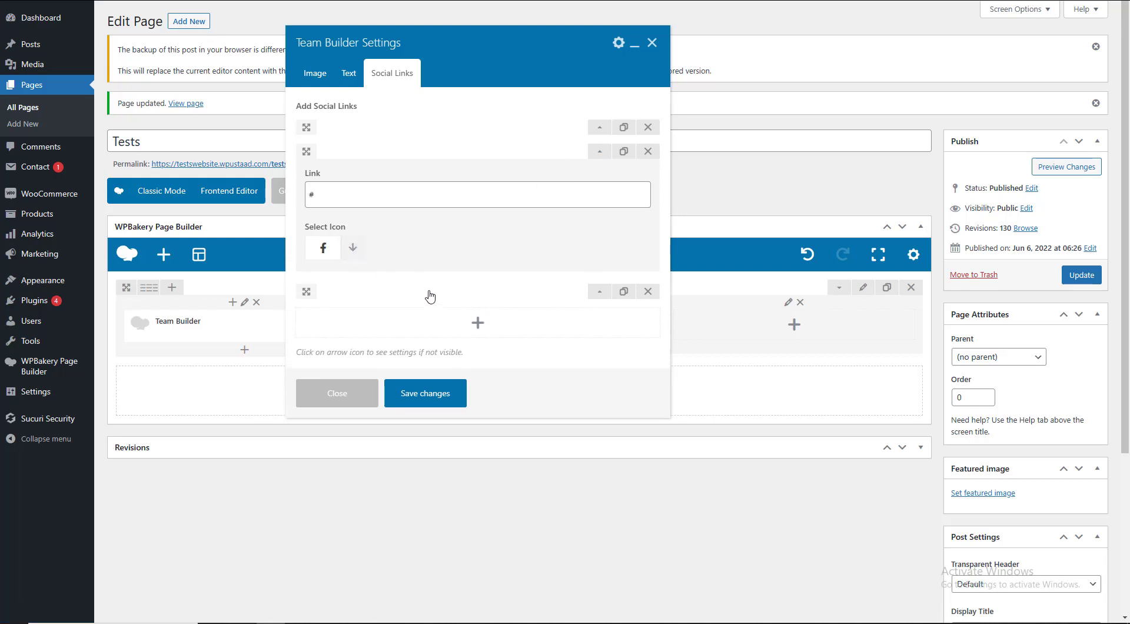
{"action": "type", "text": "f"}
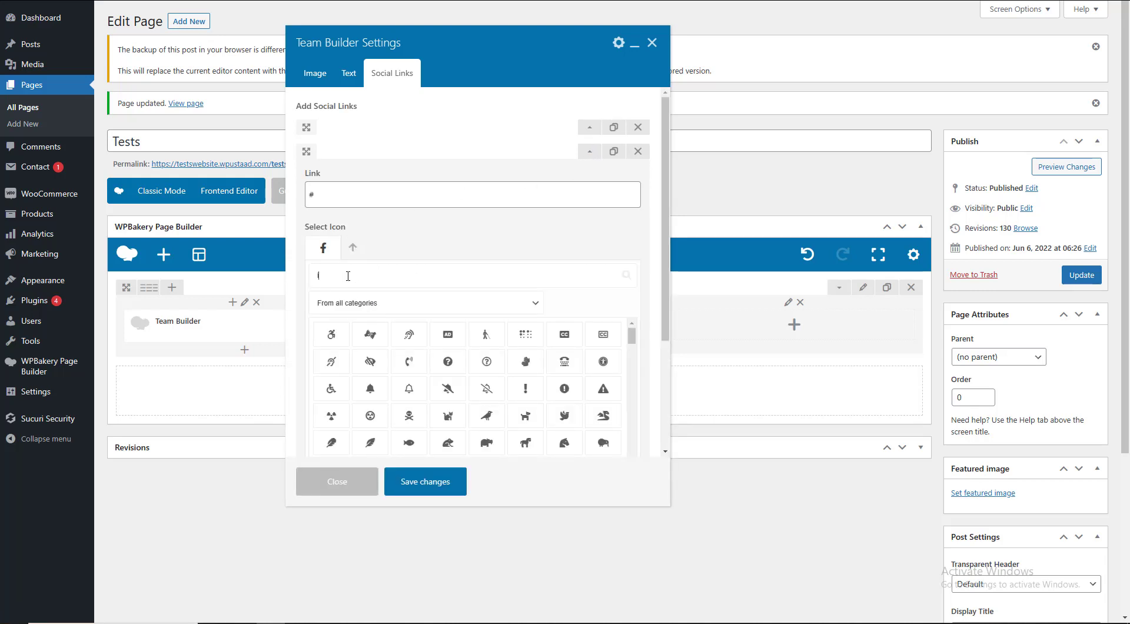
{"action": "type", "text": "ns"}
{"action": "left_click", "coordinate": [371, 334]}
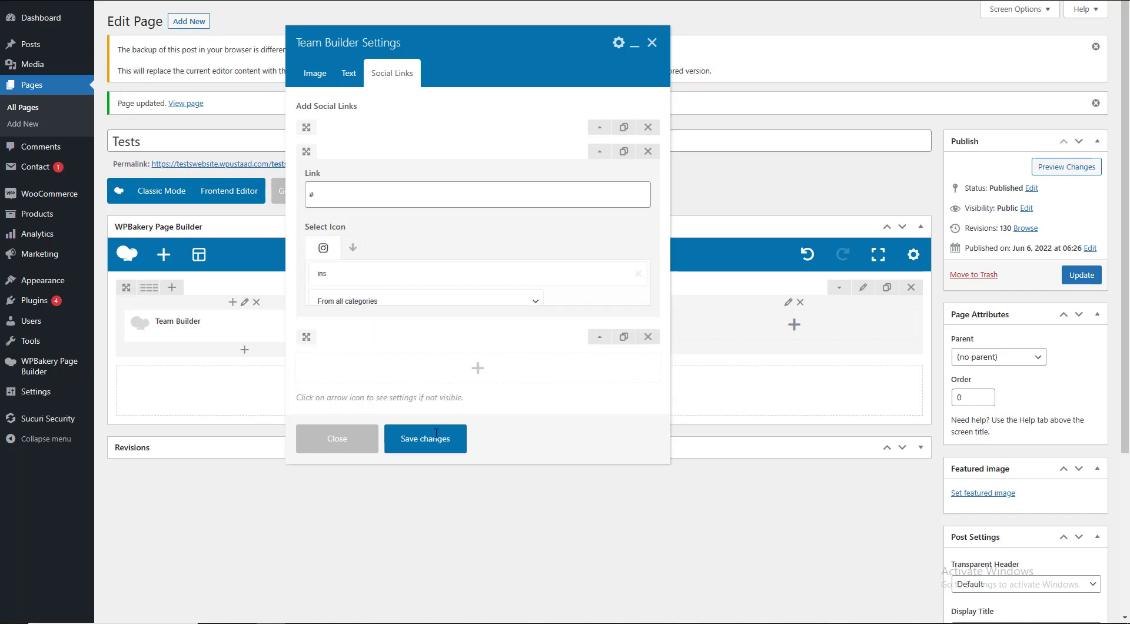
{"action": "left_click", "coordinate": [598, 130]}
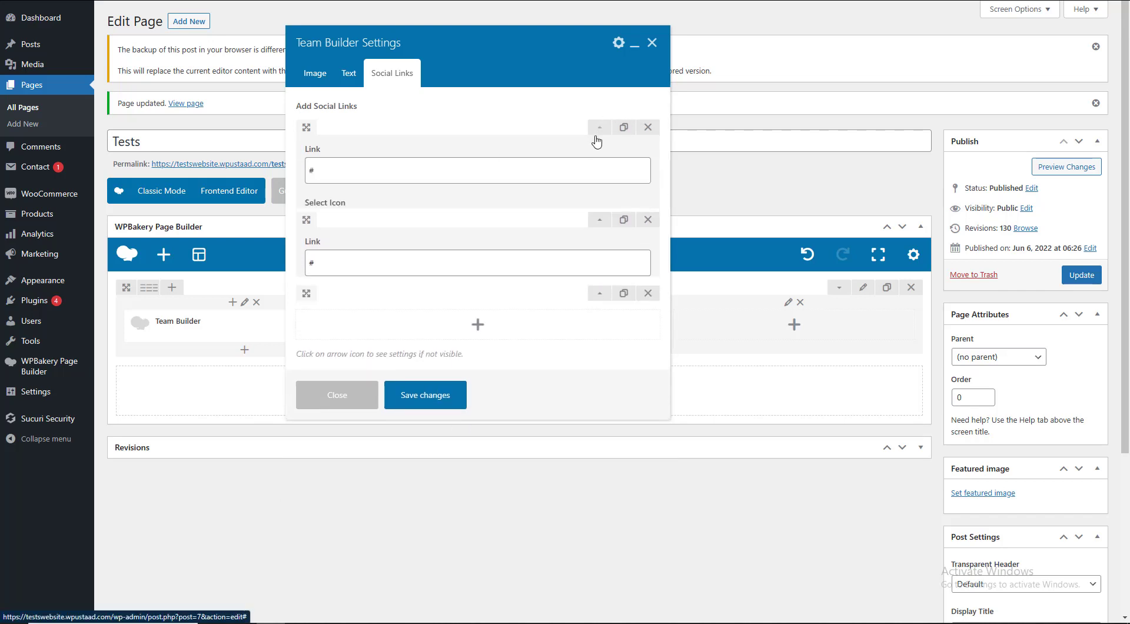
{"action": "left_click", "coordinate": [596, 132]}
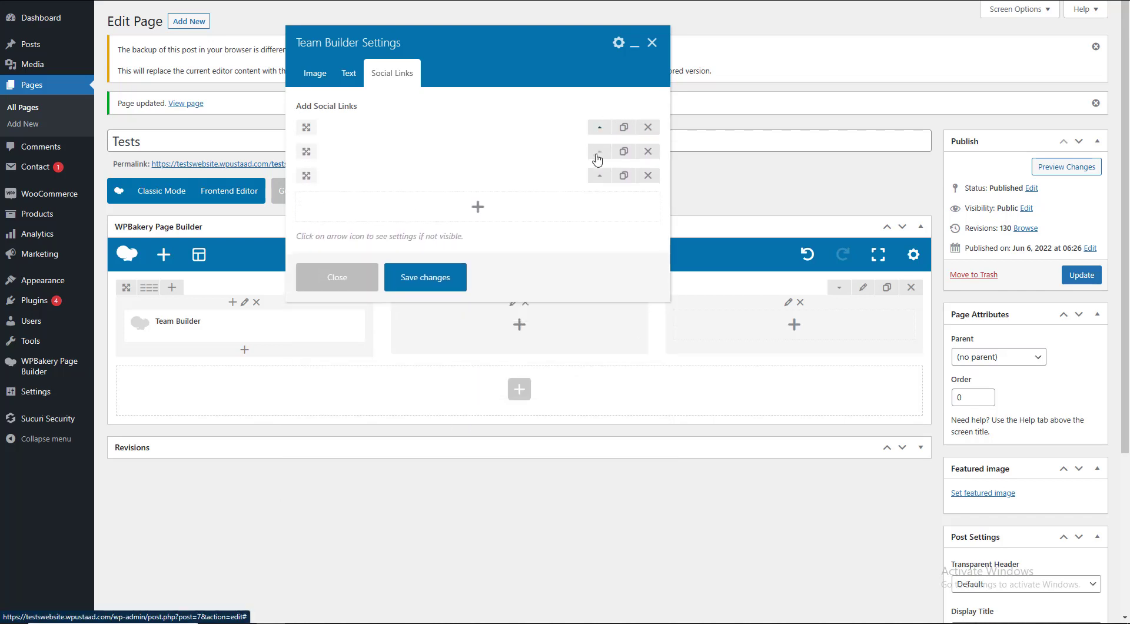
{"action": "left_click", "coordinate": [348, 73]}
{"action": "left_click", "coordinate": [302, 75]}
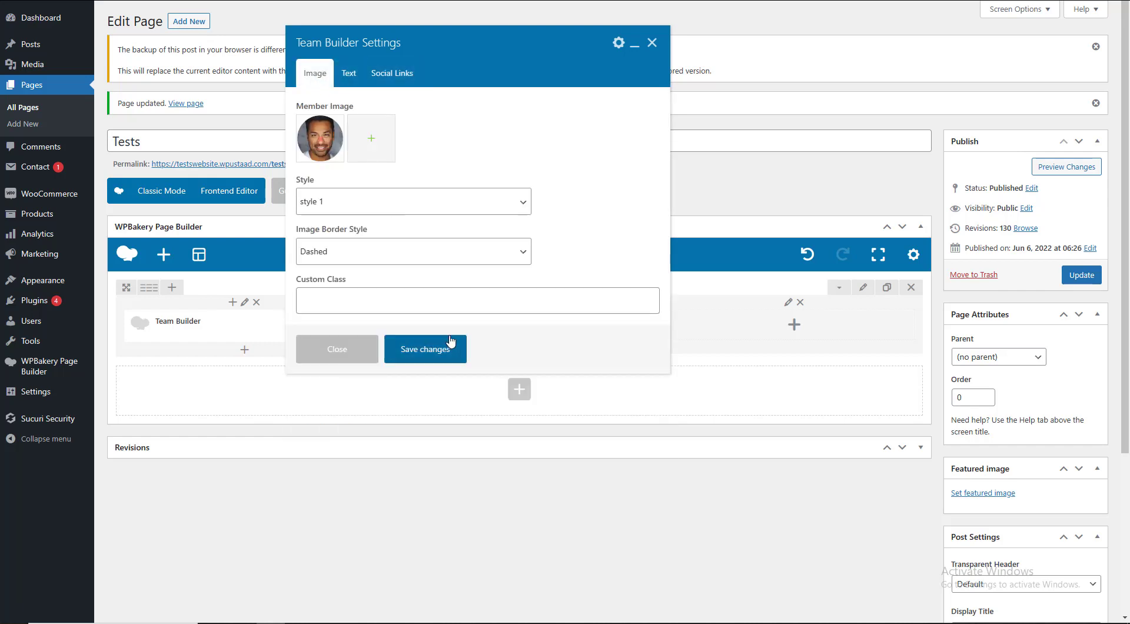
{"action": "left_click", "coordinate": [436, 347]}
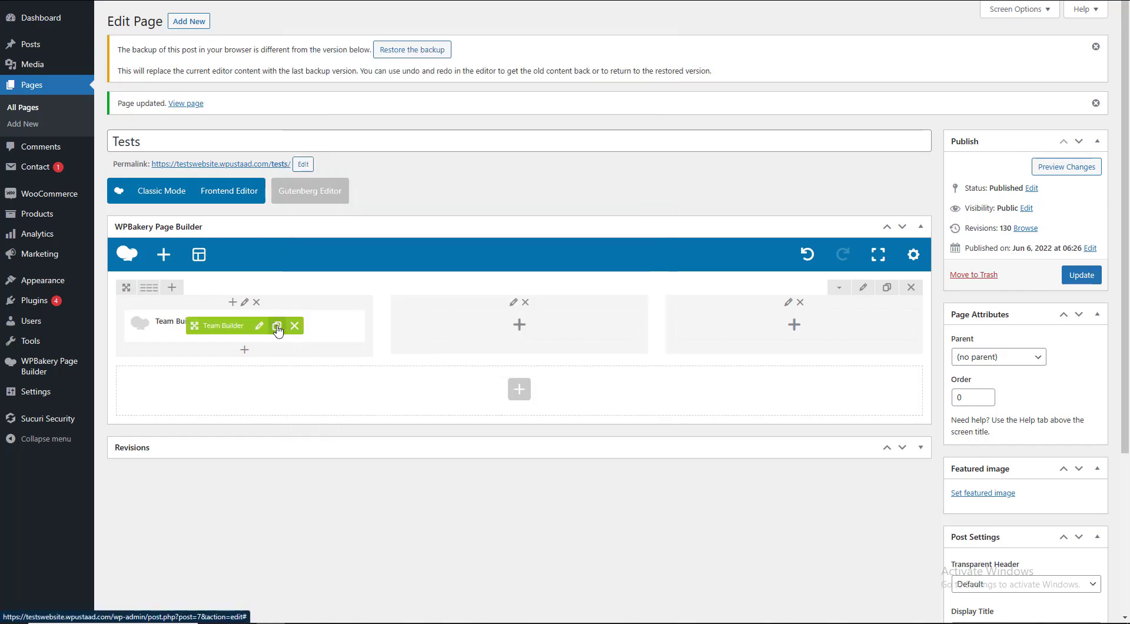
- Duplicate the Team Builder element twice and move one copy into each of the row's two empty columns
{"action": "double_click", "coordinate": [278, 325]}
{"action": "left_click_drag", "start_coordinate": [229, 328], "coordinate": [468, 327]}
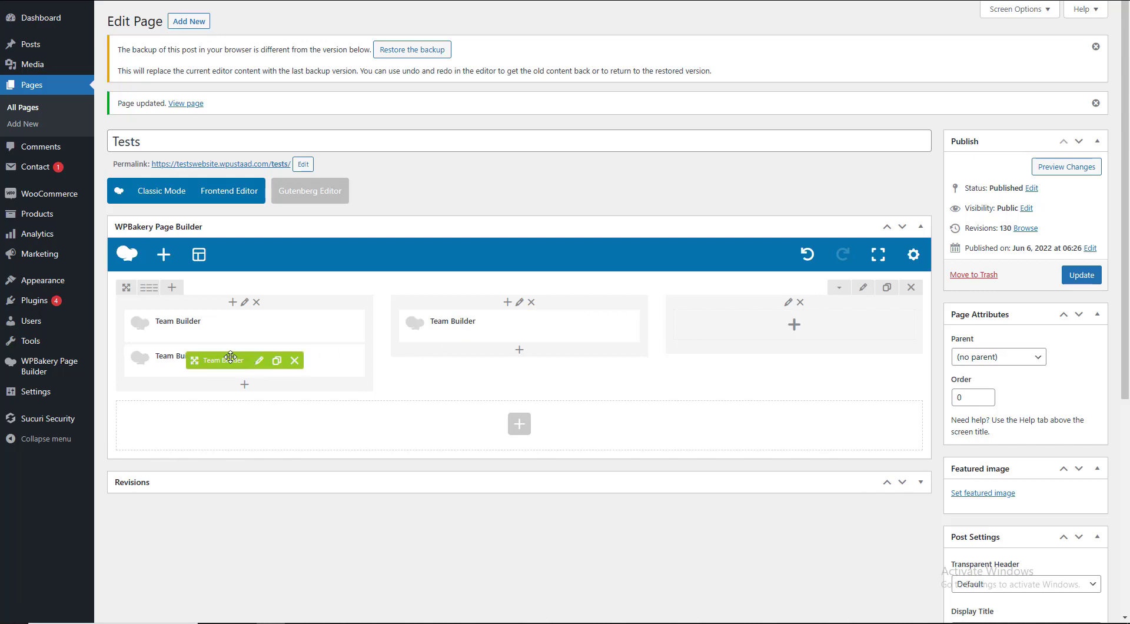
{"action": "left_click_drag", "start_coordinate": [179, 358], "coordinate": [746, 329]}
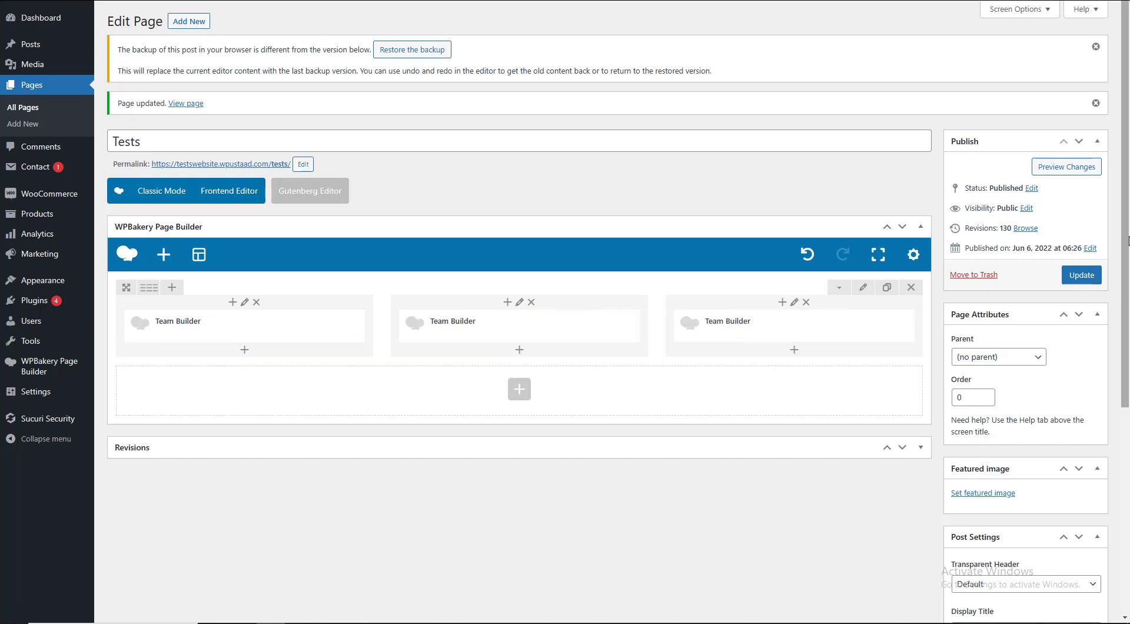
- Update the Tests page and open its published version in an InPrivate browser window
{"action": "left_click", "coordinate": [1083, 276]}
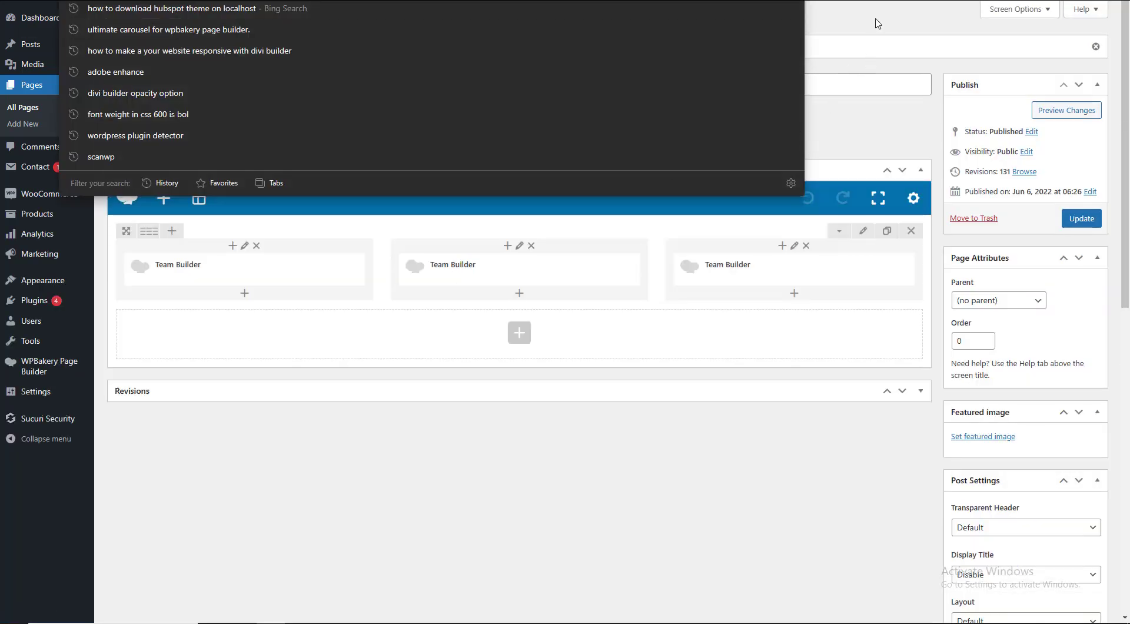
{"action": "left_click", "coordinate": [877, 16]}
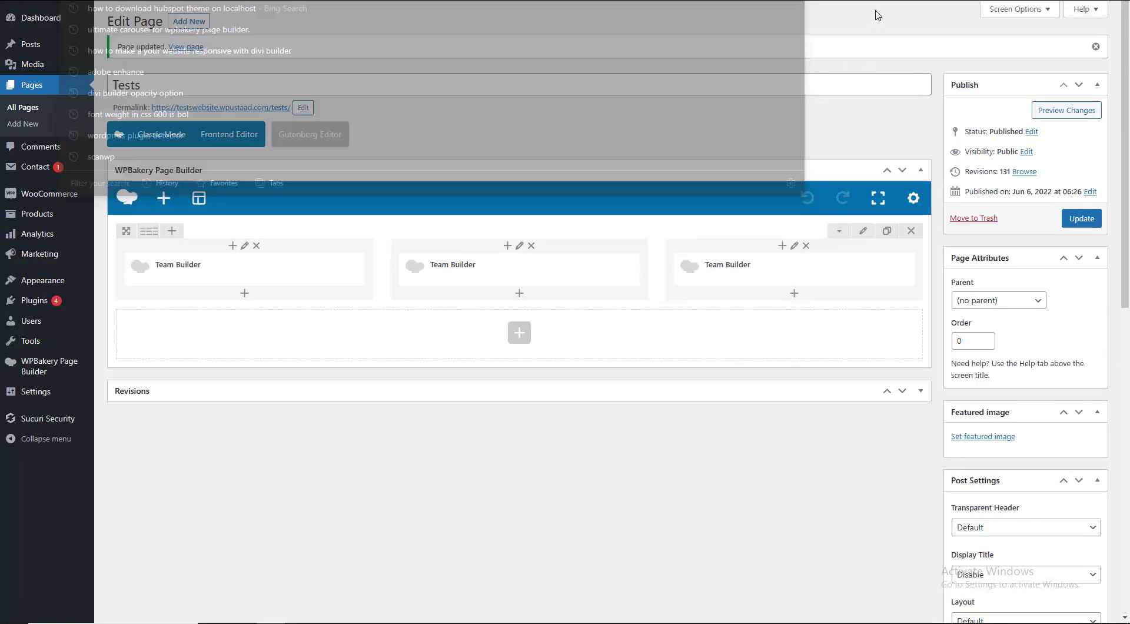
{"action": "key", "text": "ctrl+shift+n"}
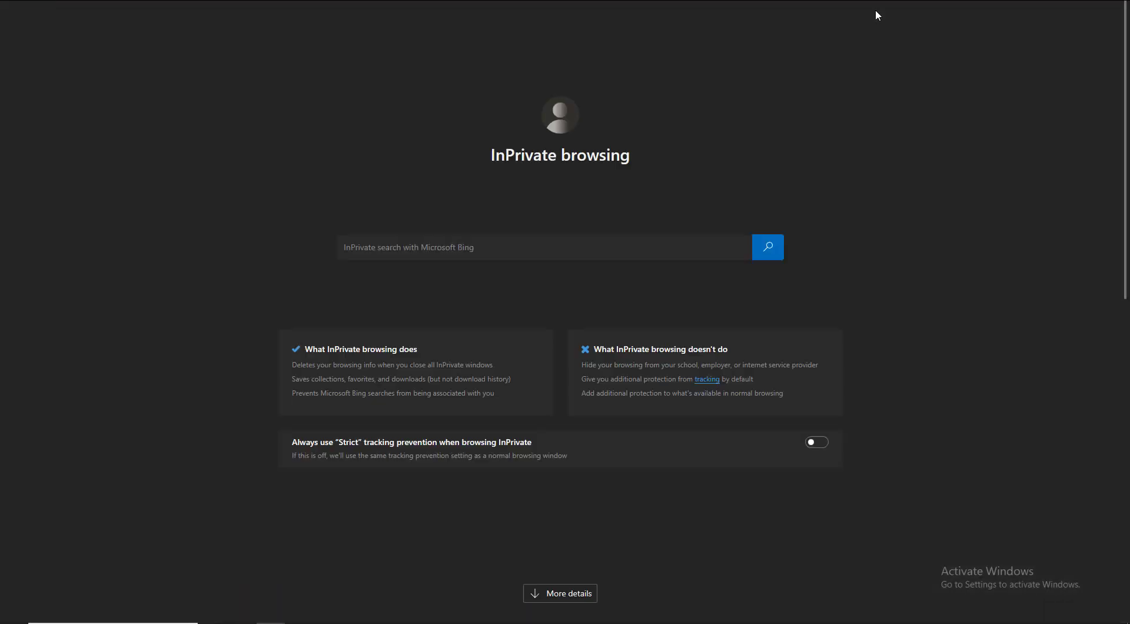
{"action": "key", "text": "Return"}
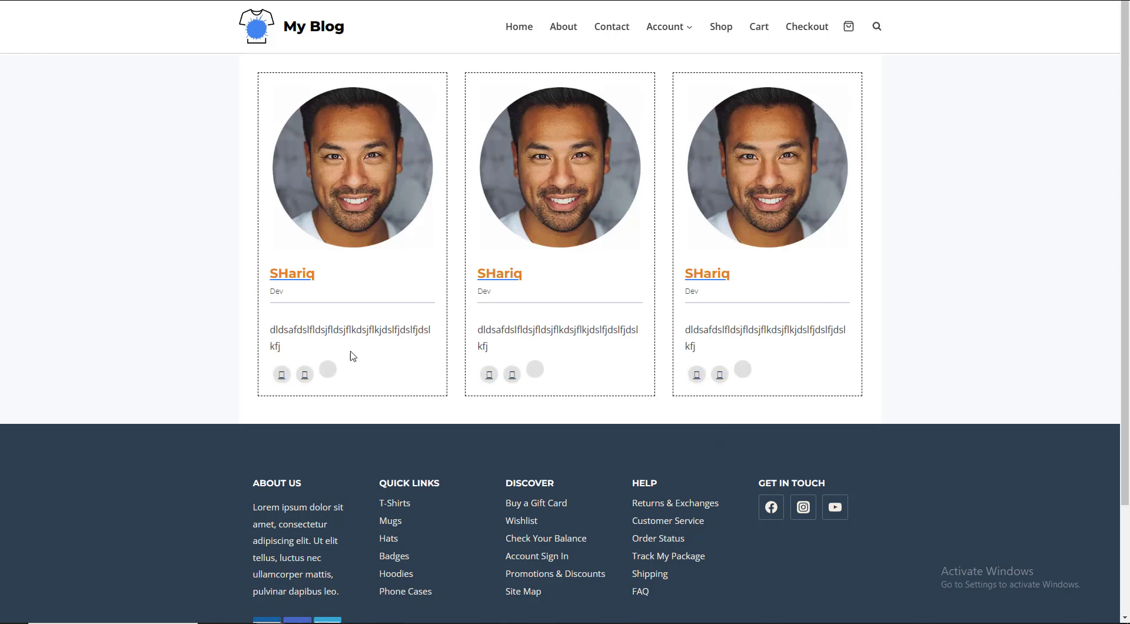
- Examine the three team member cards on the published page, especially their social icons, against the page editor
{"action": "key", "text": "ctrl+Tab"}
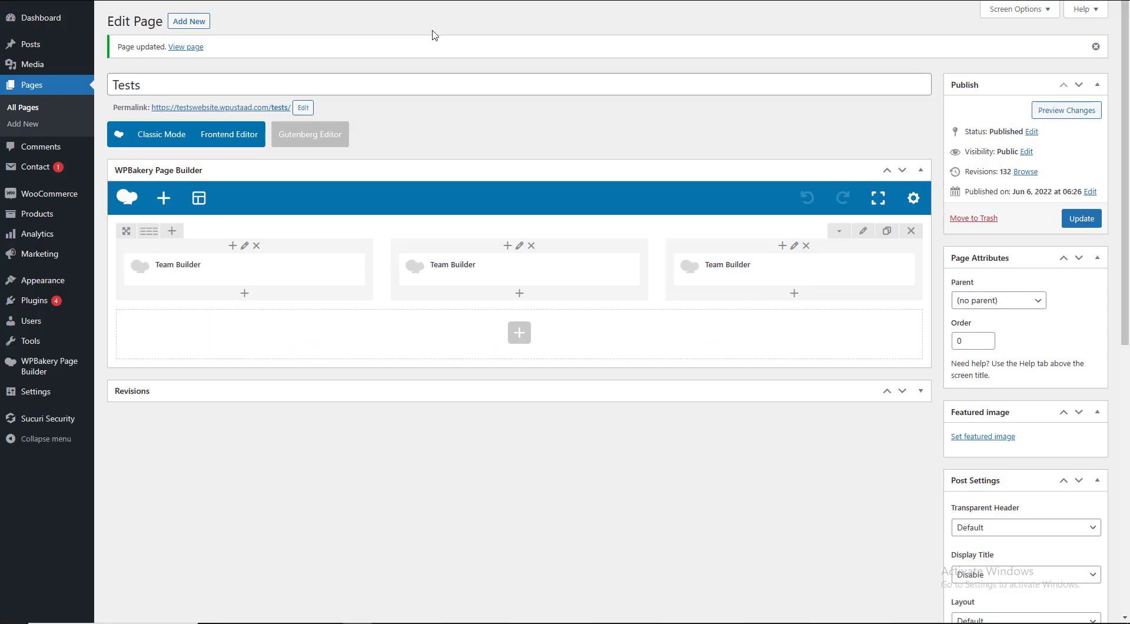
{"action": "key", "text": "alt+Tab"}
{"action": "scroll", "coordinate": [393, 258], "scroll_direction": "up", "scroll_amount": 3}
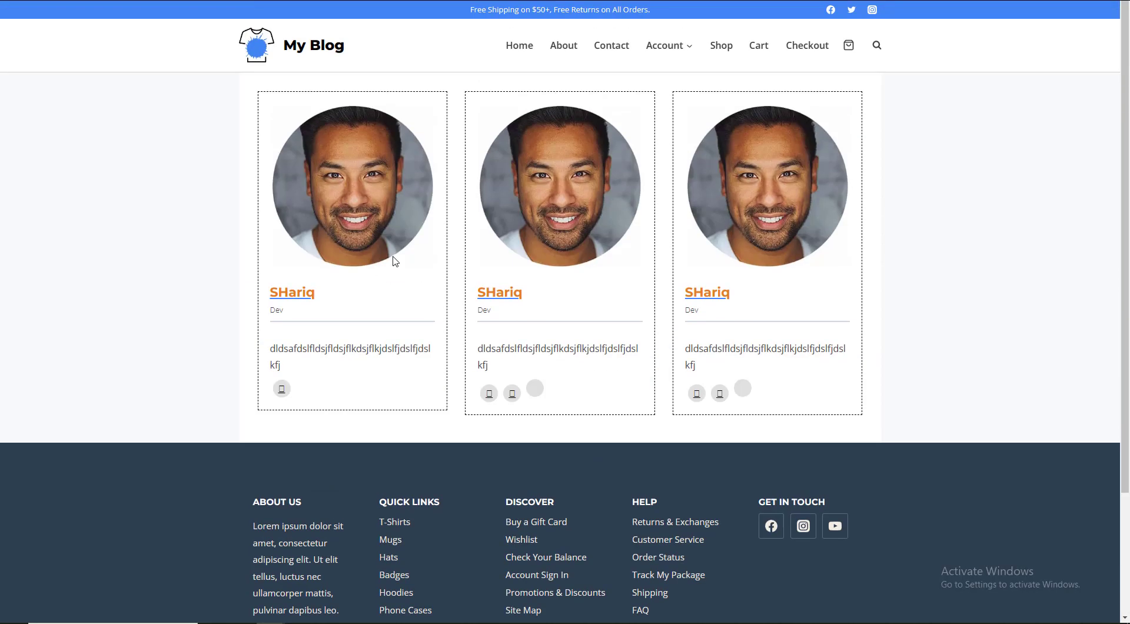
{"action": "scroll", "coordinate": [395, 262], "scroll_direction": "down", "scroll_amount": 3}
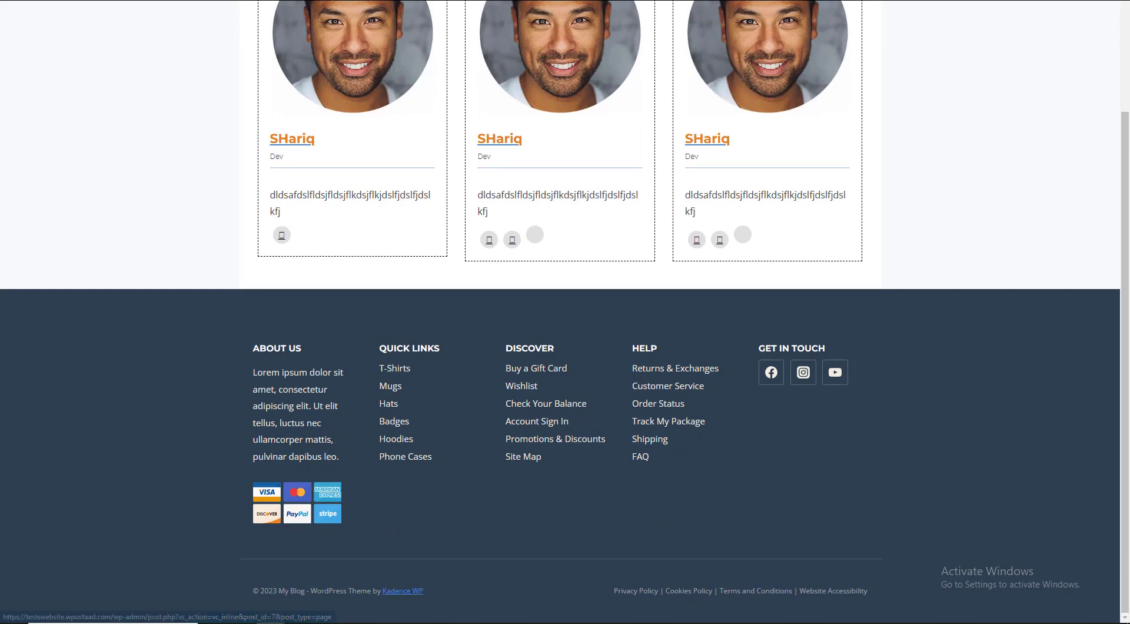
{"action": "key", "text": "alt+Tab"}
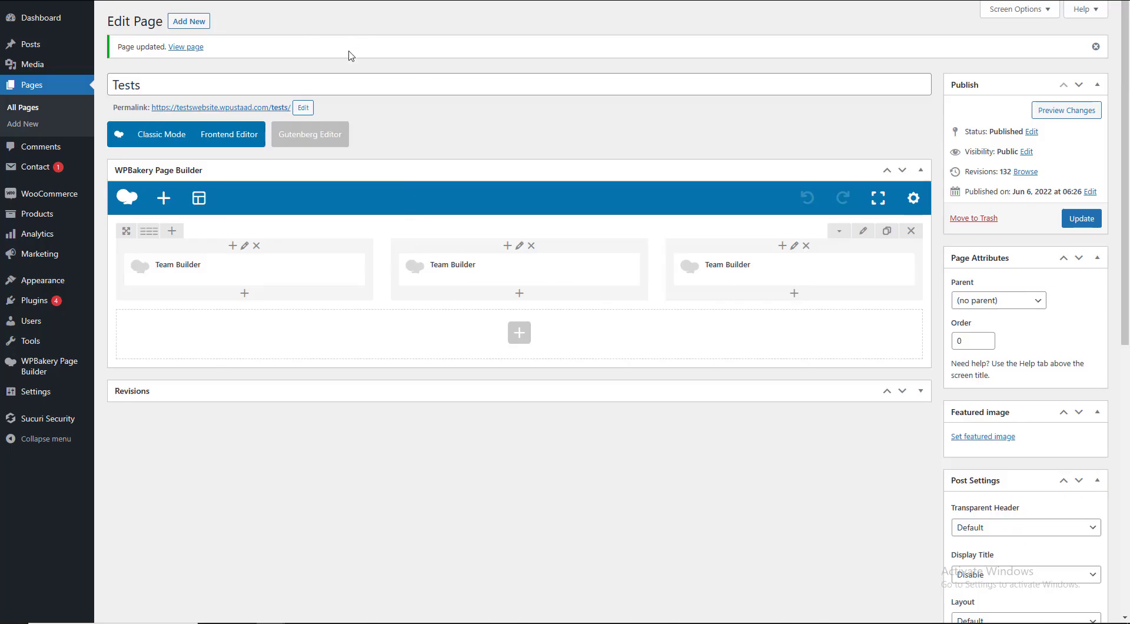
{"action": "key", "text": "alt+Tab"}
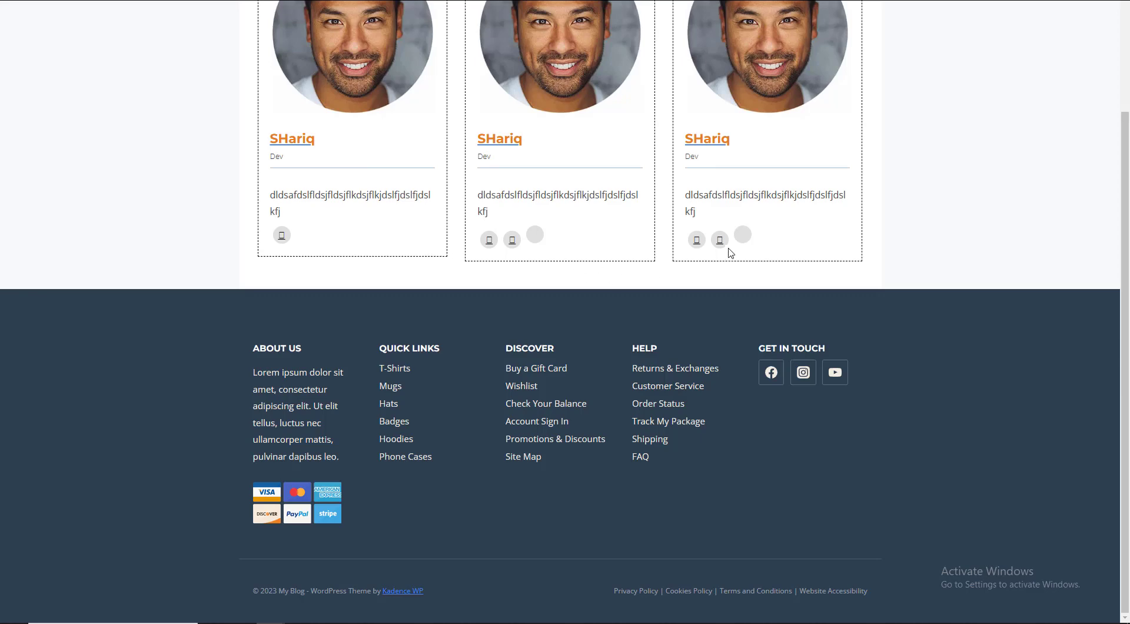
{"action": "scroll", "coordinate": [580, 272], "scroll_direction": "up", "scroll_amount": 3}
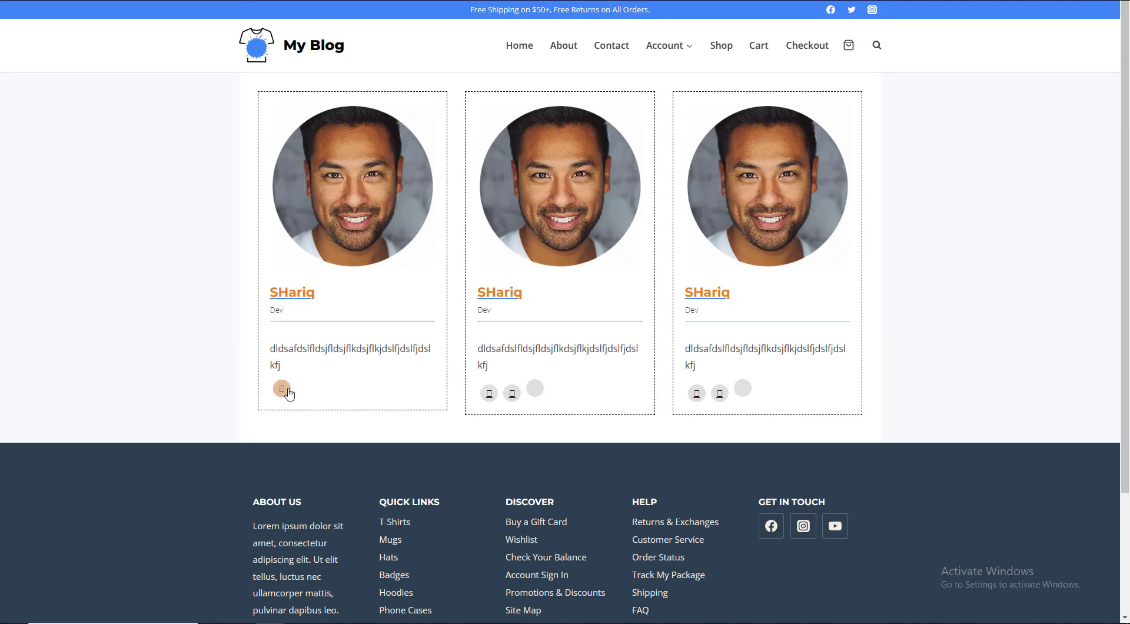
- Return to the page editor, set the first column's team member to style 2 and save the element's settings
{"action": "key", "text": "ctrl+shift+Tab"}
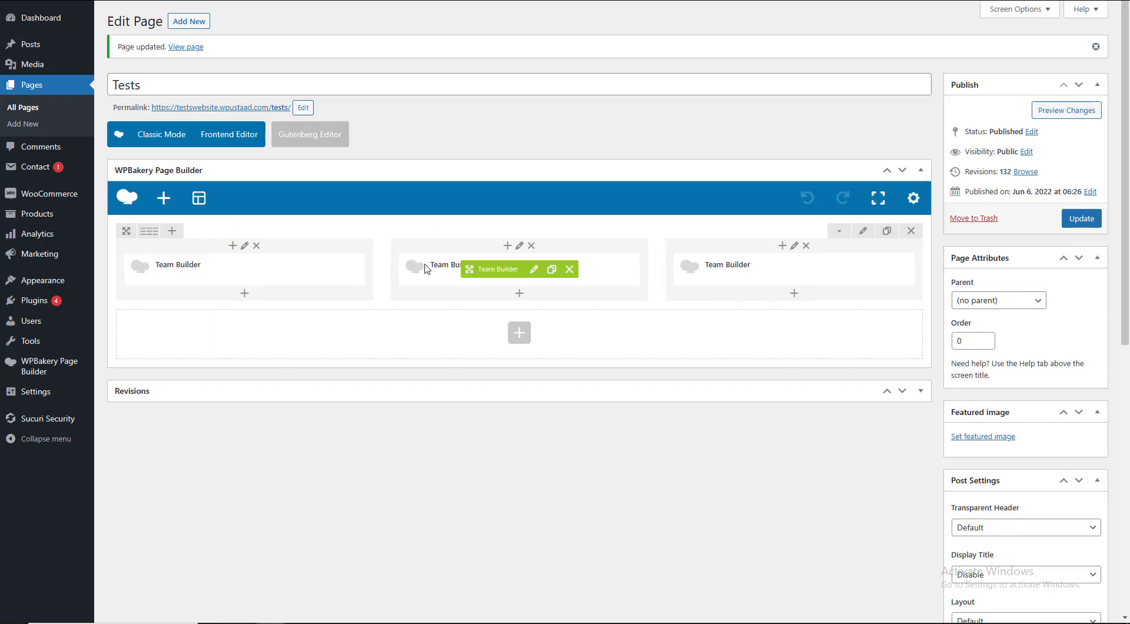
{"action": "left_click", "coordinate": [258, 269]}
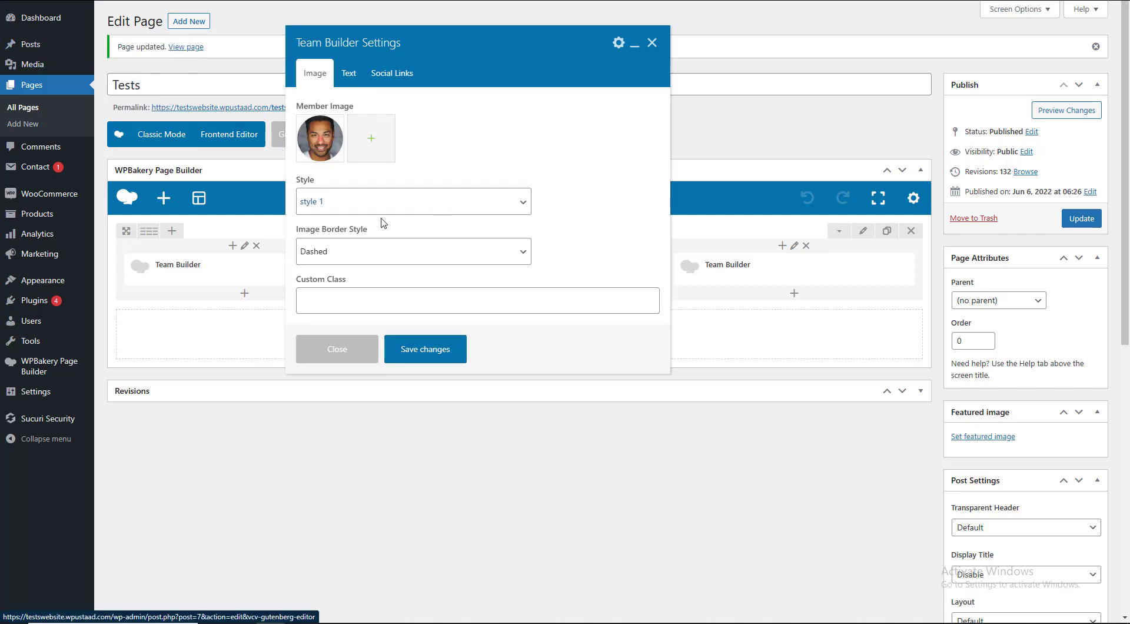
{"action": "left_click", "coordinate": [323, 206]}
{"action": "left_click", "coordinate": [321, 237]}
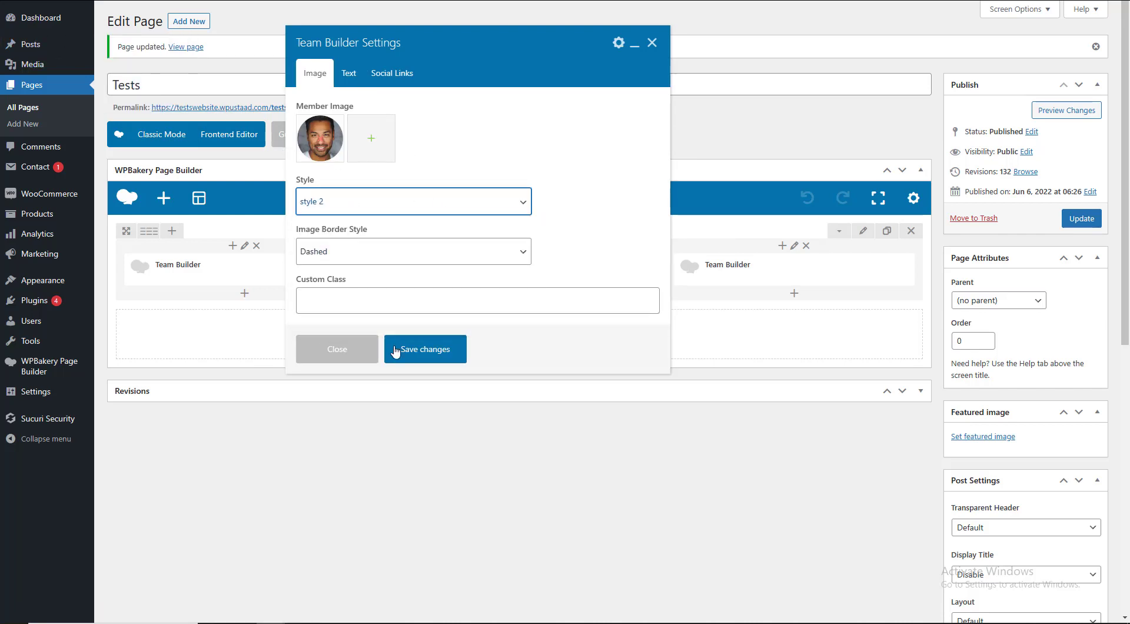
{"action": "left_click", "coordinate": [420, 346]}
- Set the second column's team member to style 6 and save the element's settings
{"action": "left_click", "coordinate": [533, 266]}
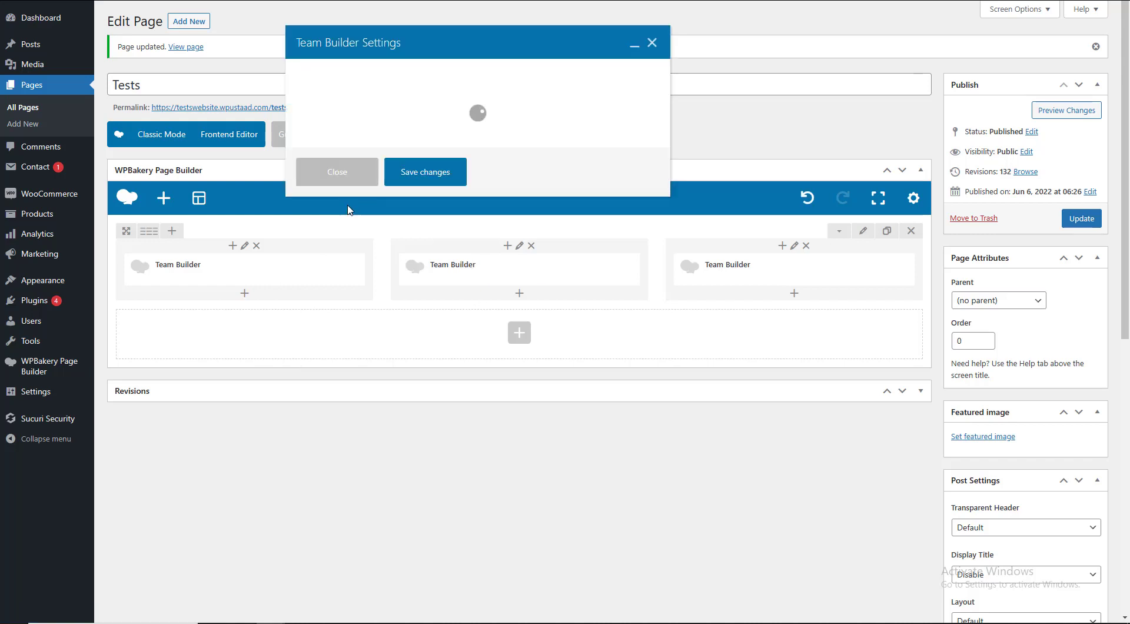
{"action": "left_click", "coordinate": [328, 204]}
{"action": "left_click", "coordinate": [330, 275]}
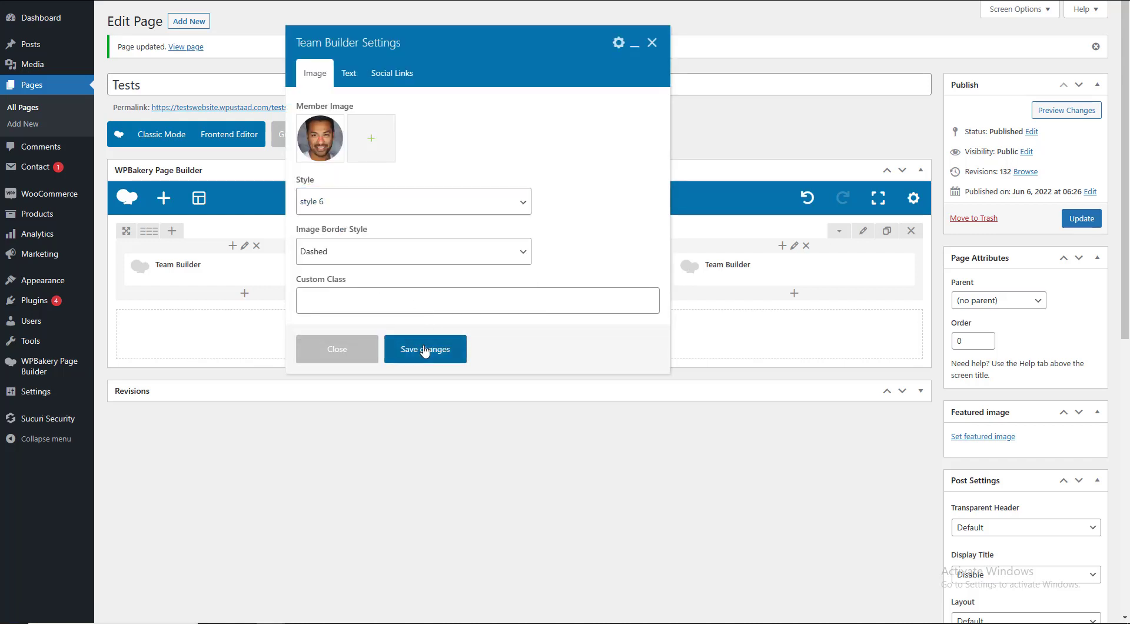
{"action": "left_click", "coordinate": [424, 349]}
- Choose a different style for the third column's team member and save the element's settings
{"action": "left_click", "coordinate": [814, 274]}
{"action": "left_click", "coordinate": [336, 202]}
{"action": "left_click", "coordinate": [306, 329]}
{"action": "left_click", "coordinate": [421, 350]}
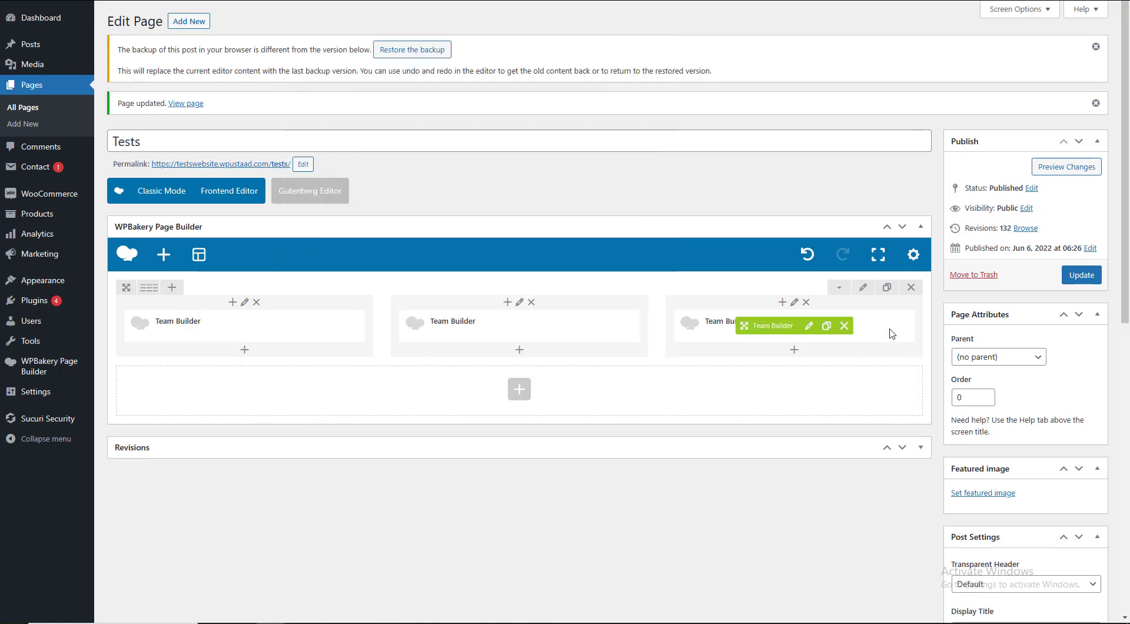
- Update the Tests page and check the three restyled member cards on its published version
{"action": "left_click", "coordinate": [1088, 273]}
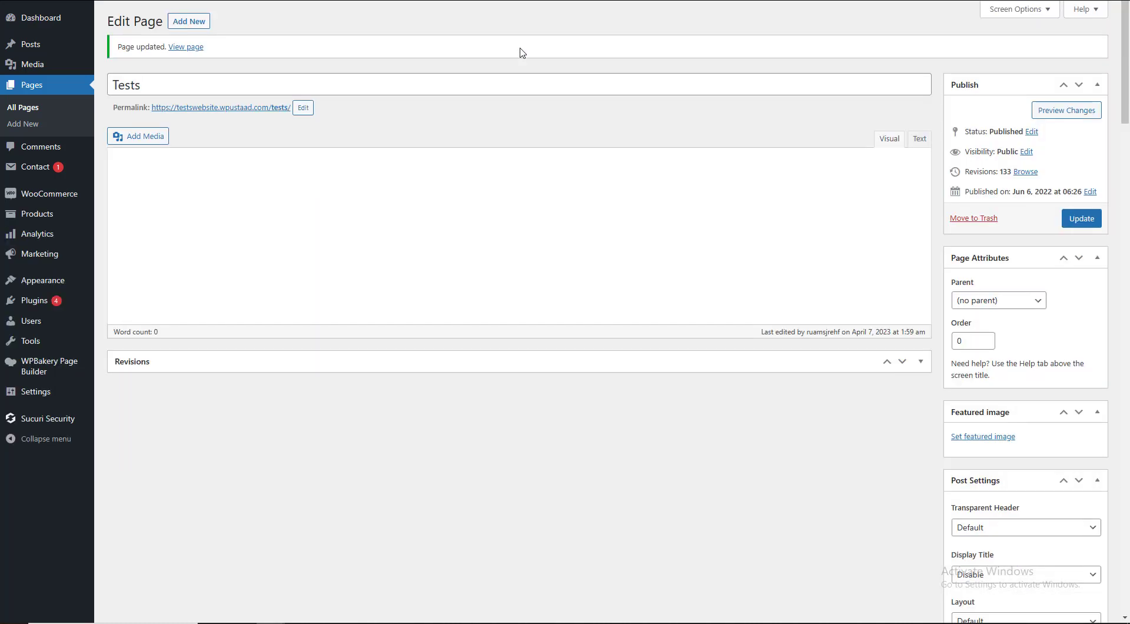
{"action": "left_click", "coordinate": [488, 0]}
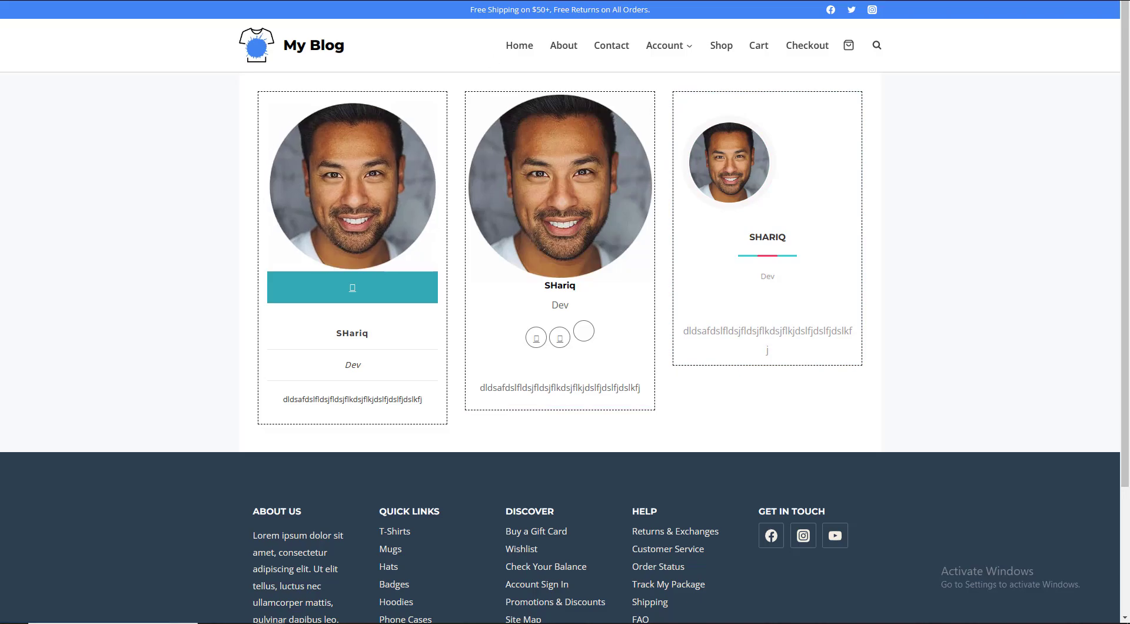
{"action": "key", "text": "ctrl+Tab"}
- In the second column's Team Builder social links, replace the first link's Facebook icon with the low-vision icon
{"action": "left_click", "coordinate": [535, 270]}
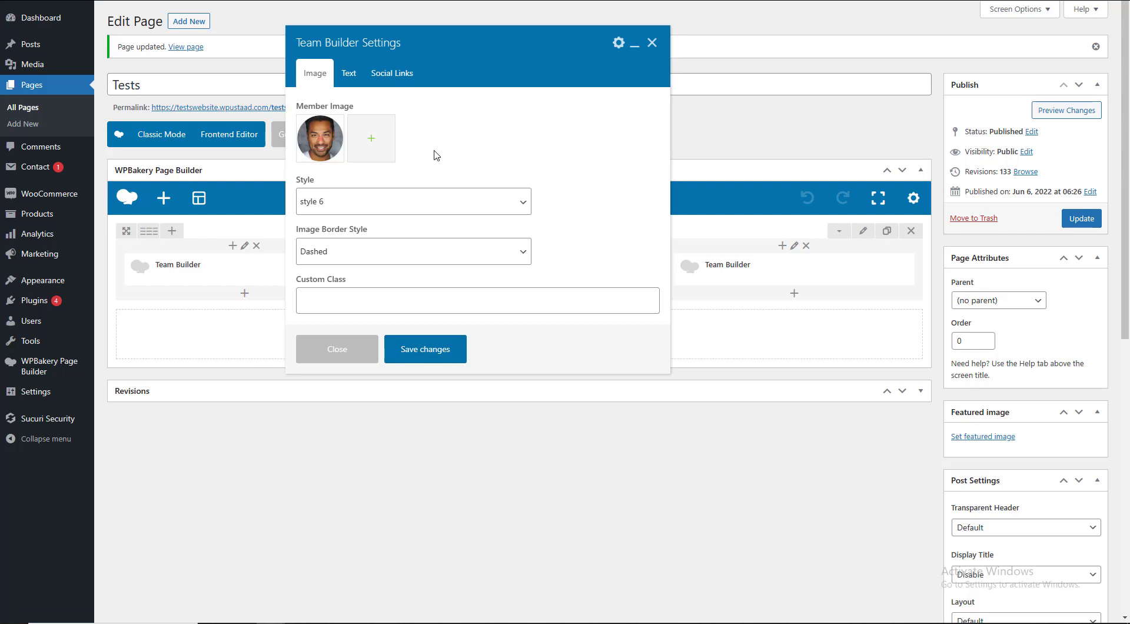
{"action": "left_click", "coordinate": [348, 74]}
{"action": "left_click", "coordinate": [391, 74]}
{"action": "left_click", "coordinate": [347, 73]}
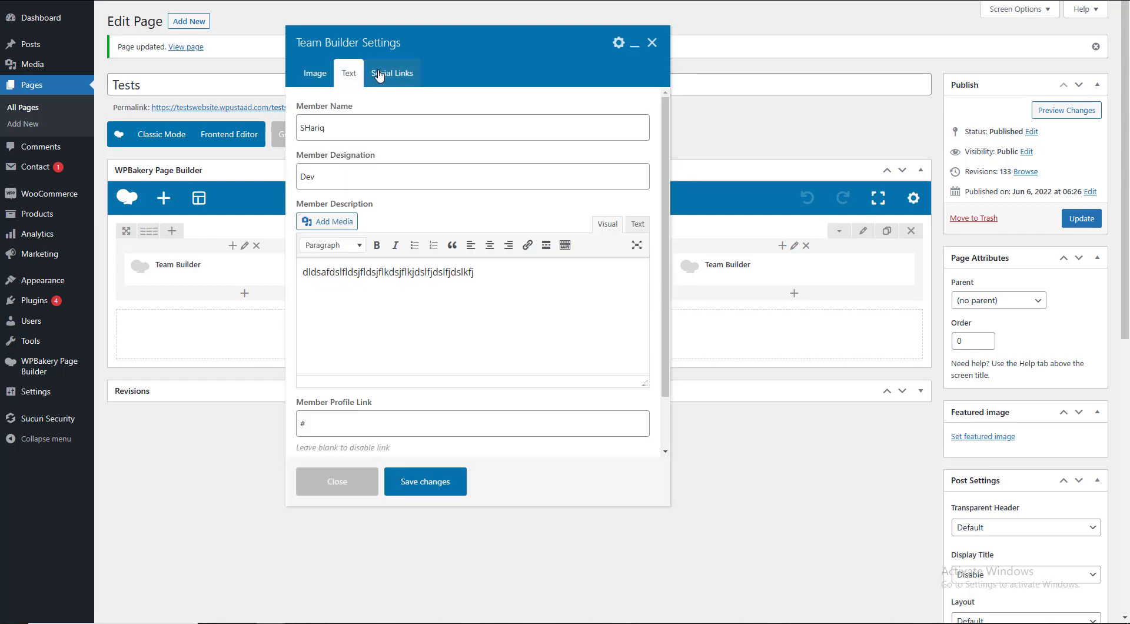
{"action": "left_click", "coordinate": [390, 74]}
{"action": "left_click", "coordinate": [600, 129]}
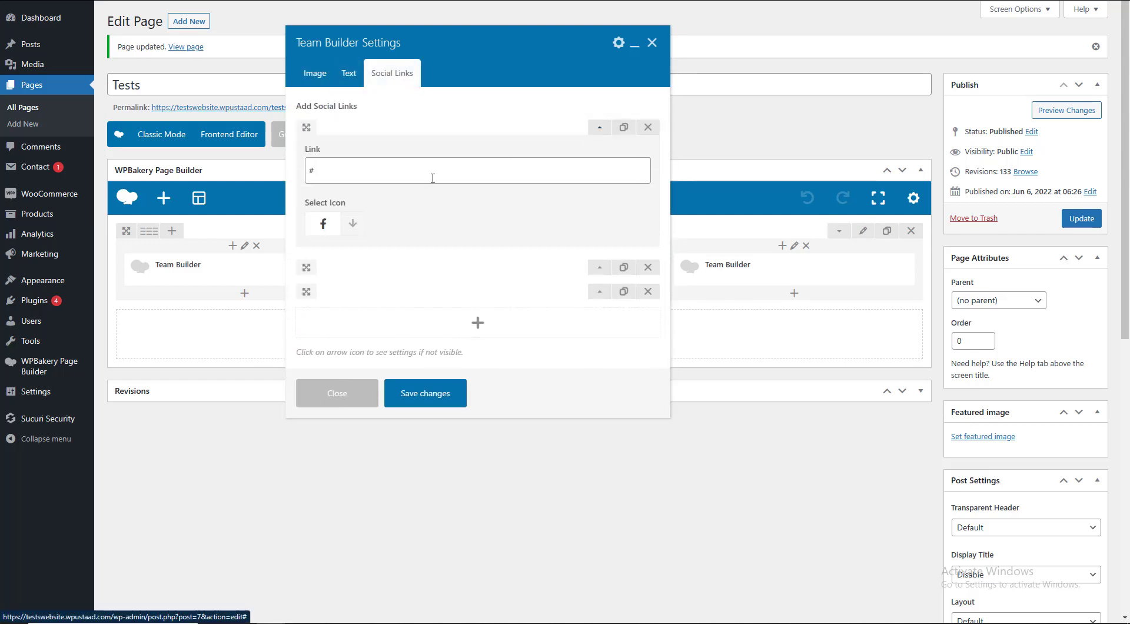
{"action": "left_click", "coordinate": [356, 224]}
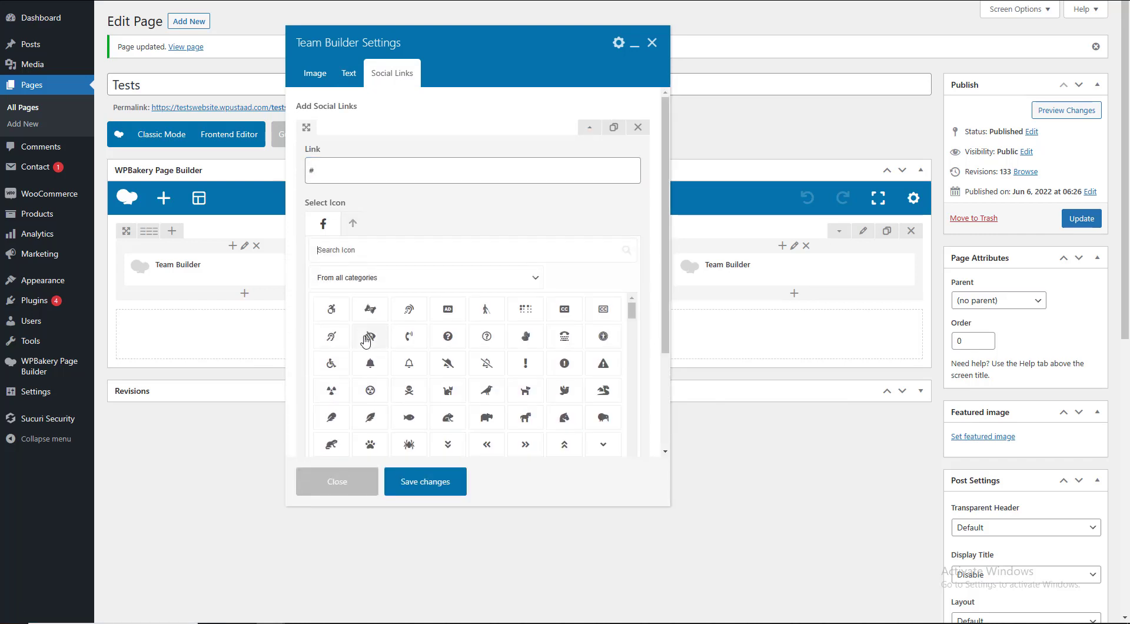
{"action": "left_click", "coordinate": [367, 334]}
- Delete the Instagram and LinkedIn entries from the second column's social links and save the element's settings
{"action": "left_click", "coordinate": [598, 272]}
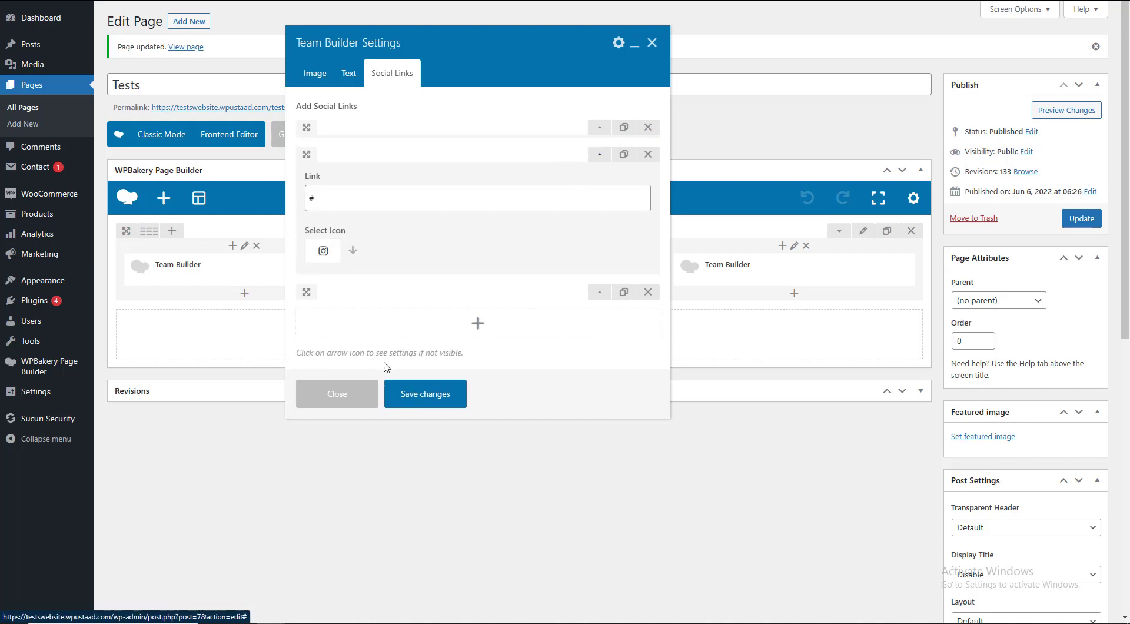
{"action": "left_click", "coordinate": [599, 292]}
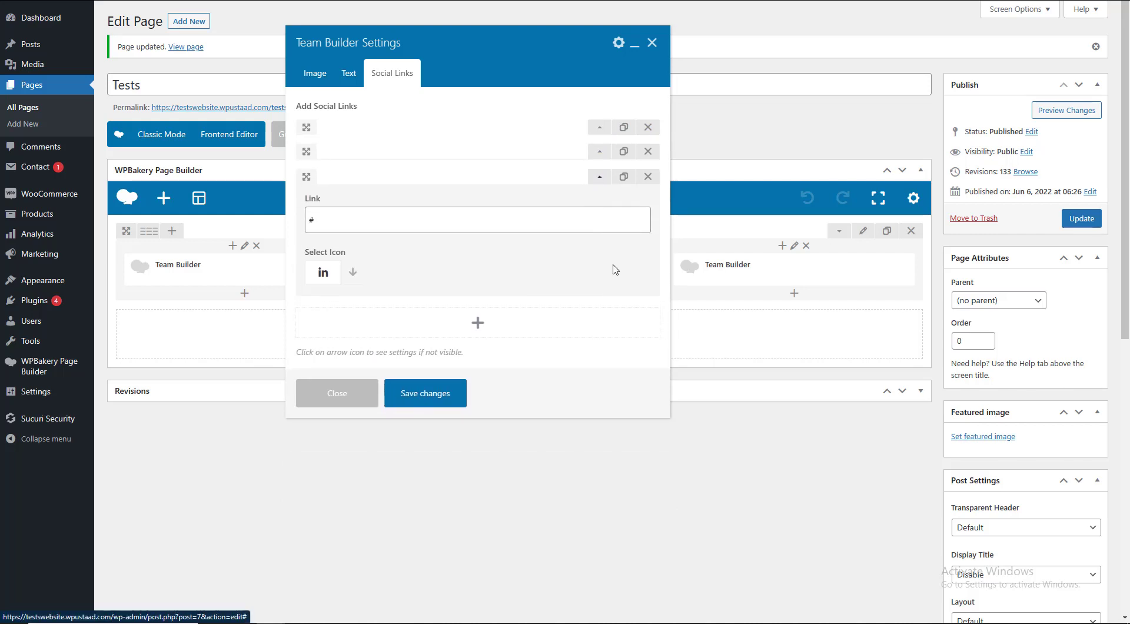
{"action": "left_click", "coordinate": [648, 176]}
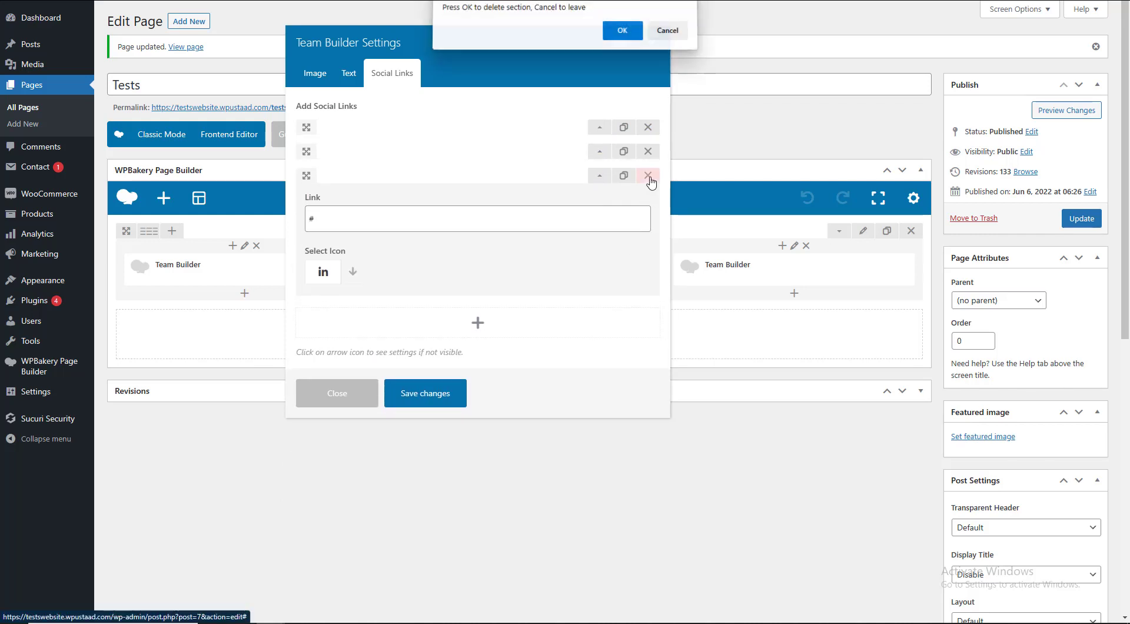
{"action": "left_click", "coordinate": [634, 40]}
{"action": "left_click", "coordinate": [647, 151]}
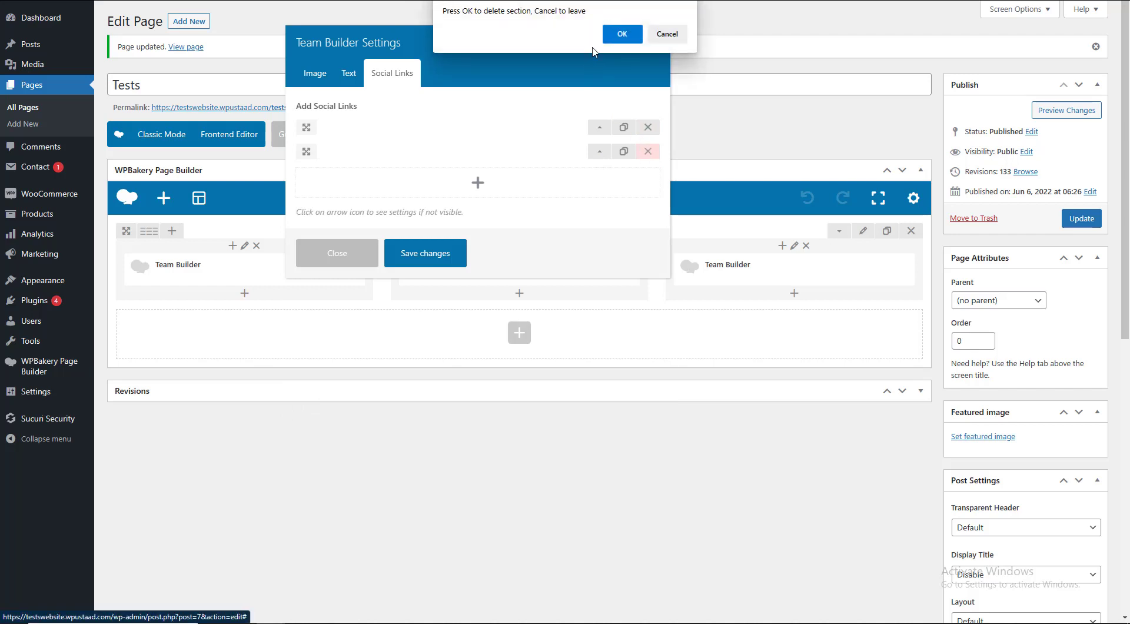
{"action": "left_click", "coordinate": [620, 34]}
{"action": "left_click", "coordinate": [437, 245]}
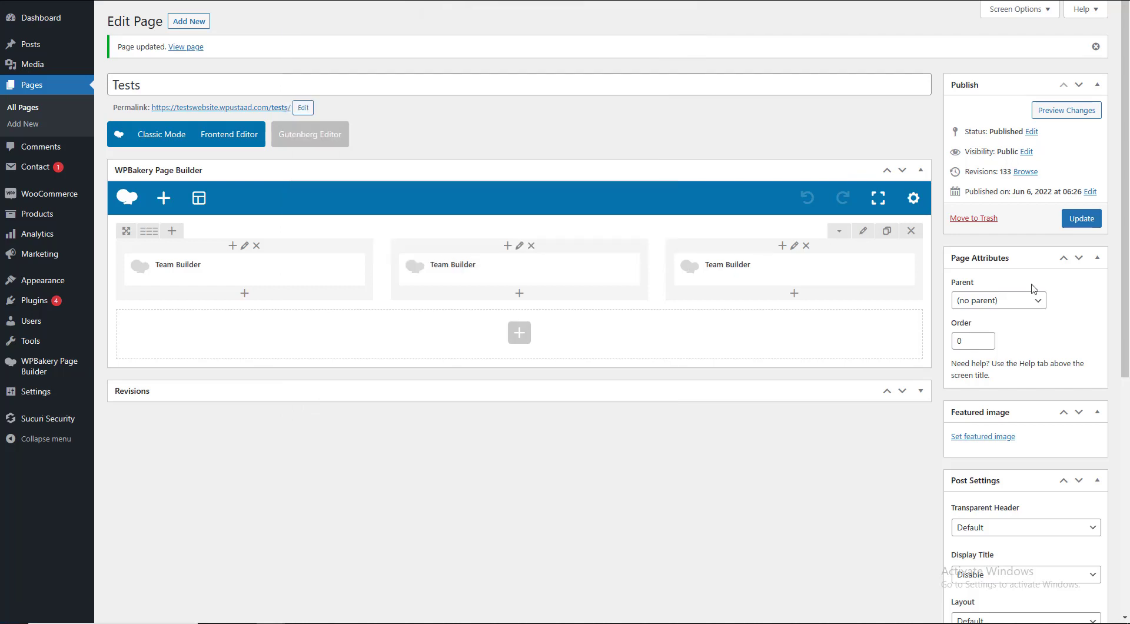
- Update the Tests page, reload its published version and check the middle card's social links
{"action": "left_click", "coordinate": [1075, 227]}
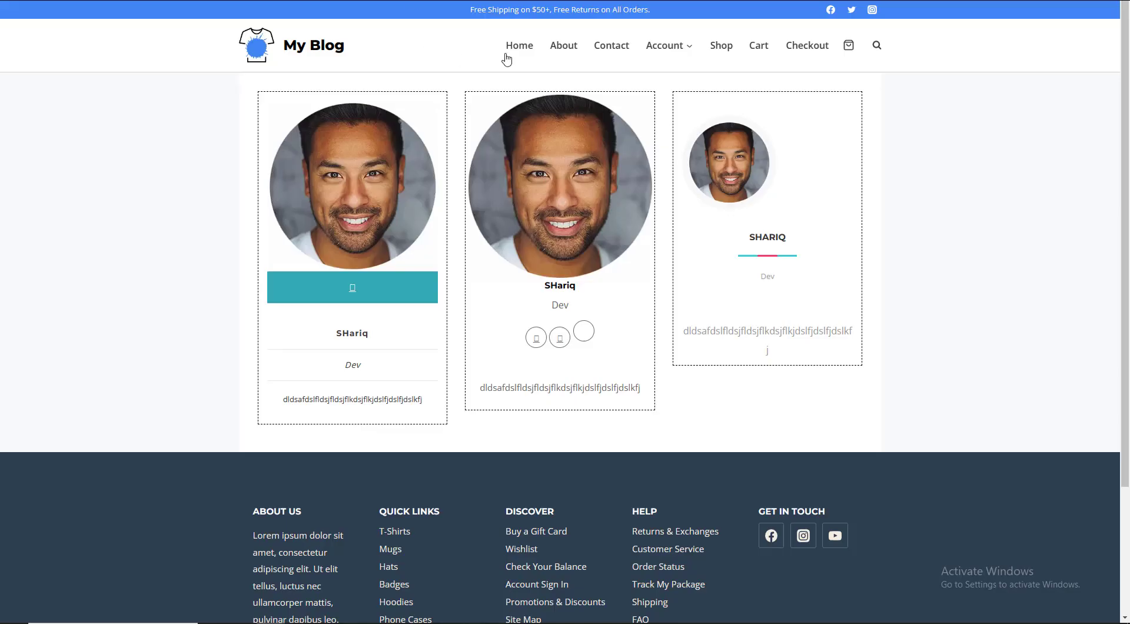
{"action": "left_click", "coordinate": [522, 44]}
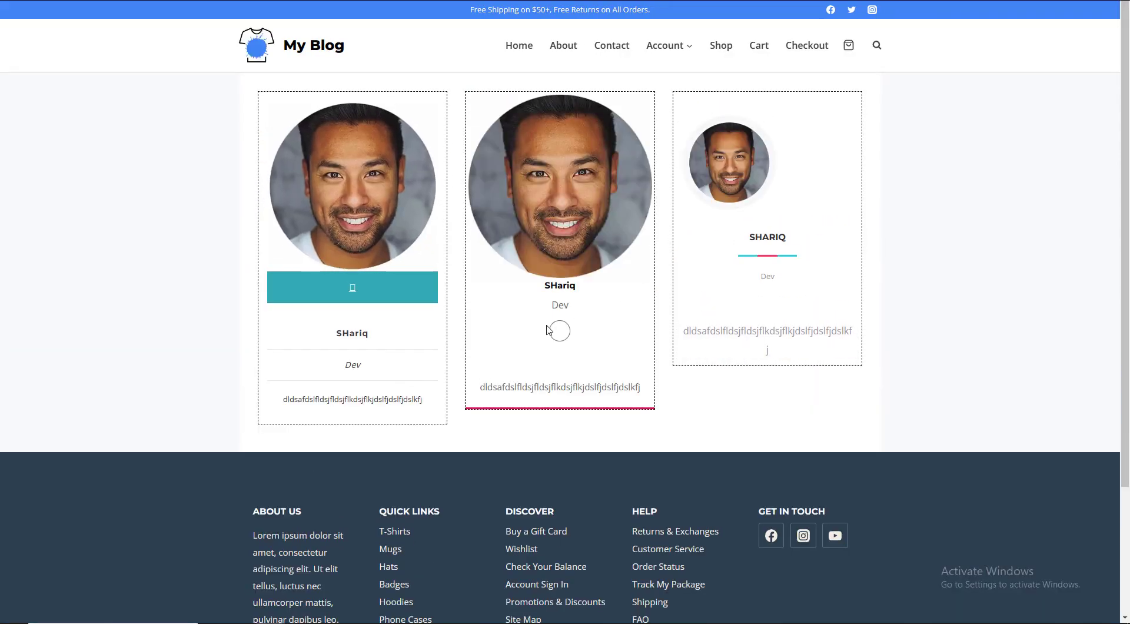
{"action": "mouse_move", "coordinate": [804, 266]}
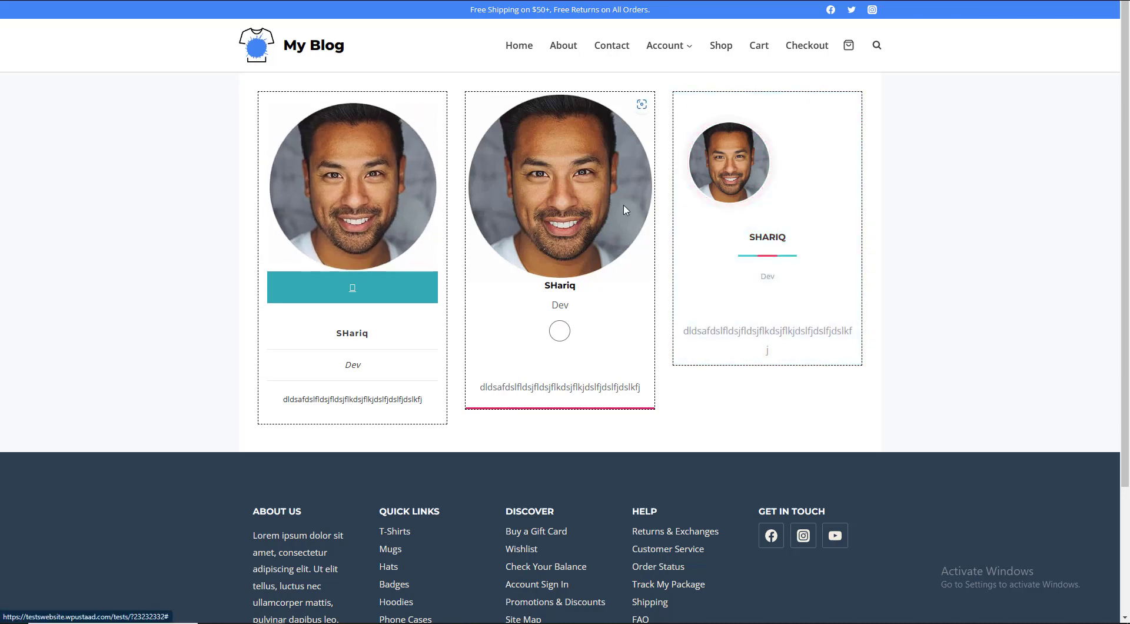